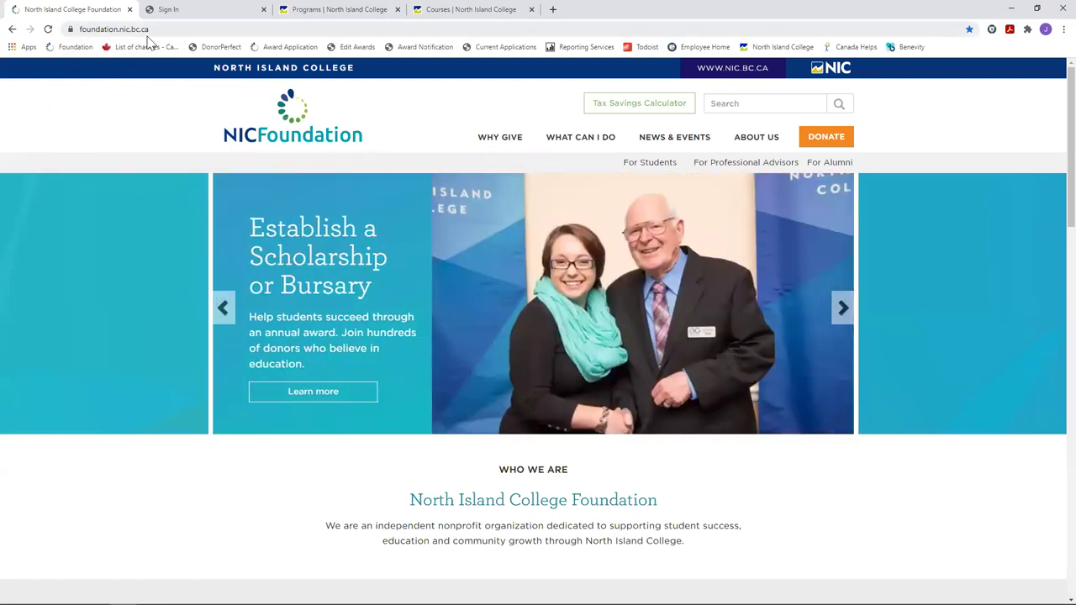
Open the NIC Foundation's student information page and scroll down to How to Apply
left_click(652, 164)
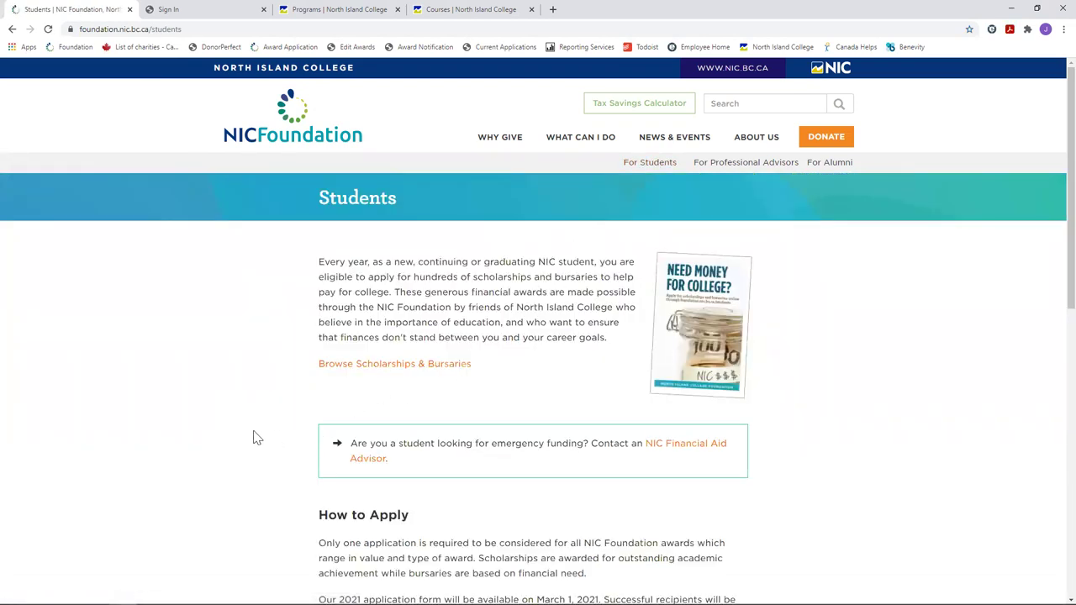
scroll(251, 435, "down", 3)
scroll(251, 436, "down", 1)
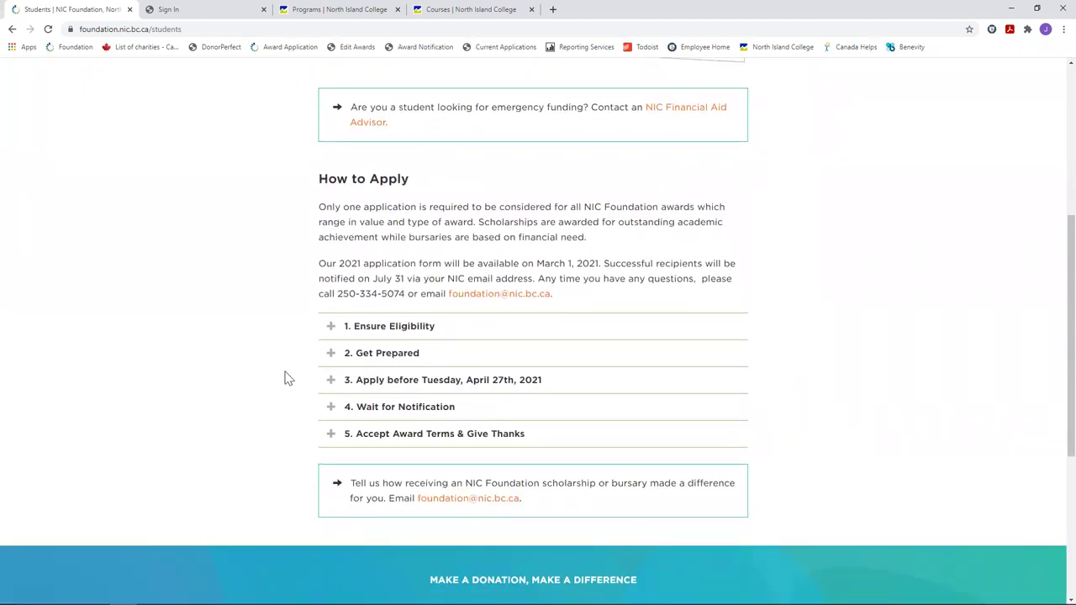
Expand the '2. Get Prepared' and '3. Apply before…' steps, then go to the NIC sign-in page
left_click(403, 354)
scroll(464, 431, "down", 2)
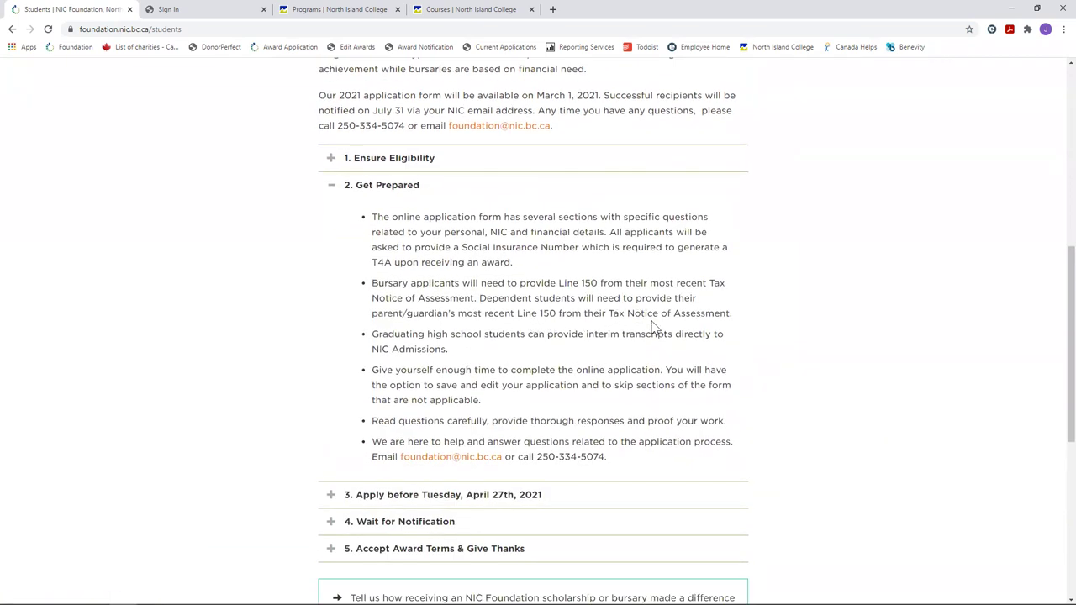
left_click(333, 496)
scroll(496, 421, "down", 2)
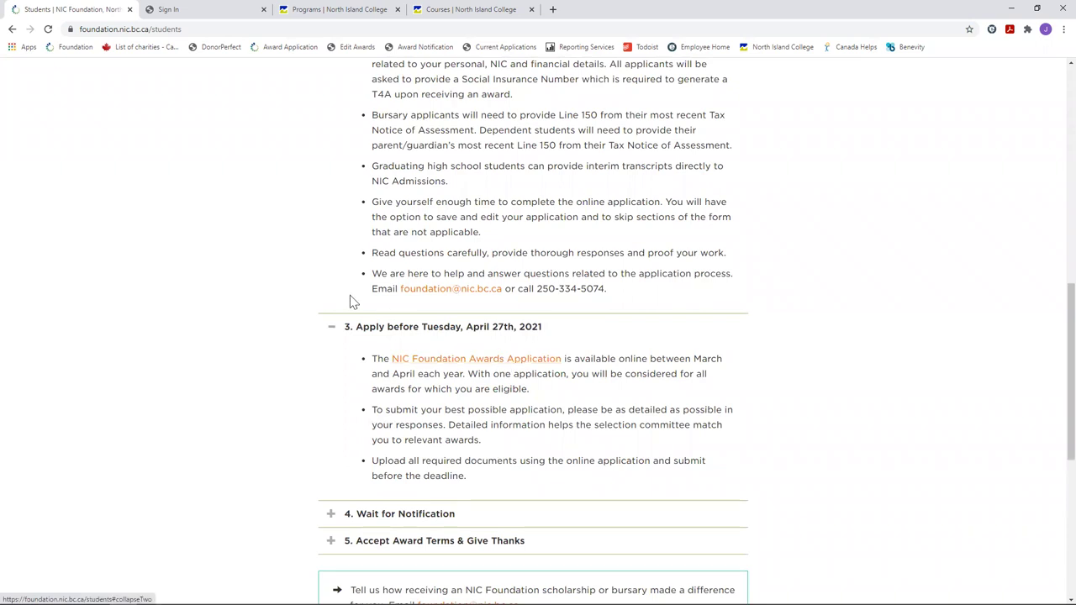
left_click(178, 12)
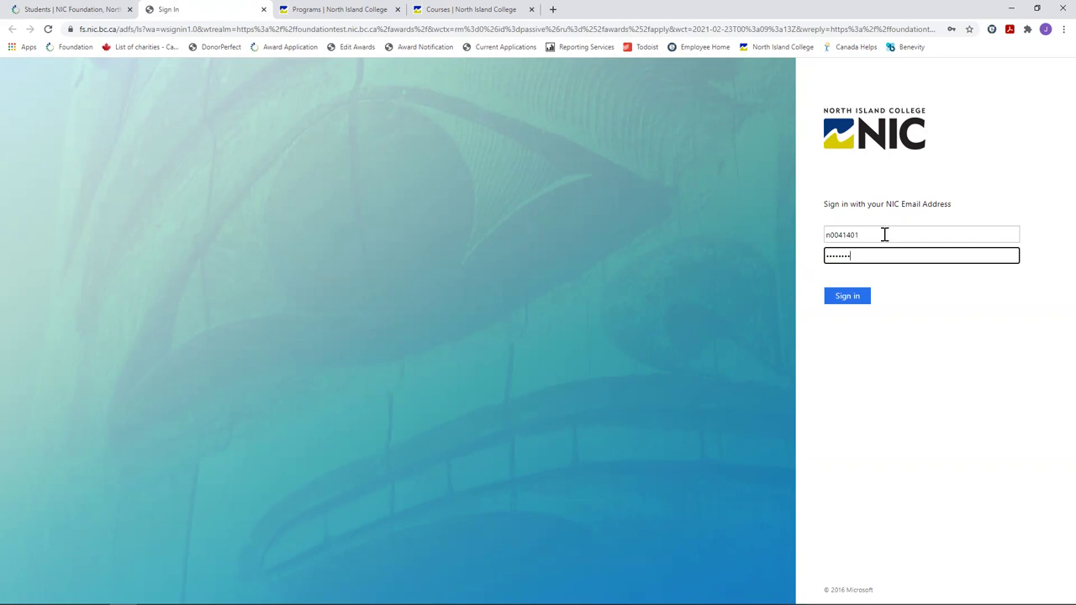
Submit the entered NIC username and password with Sign in
left_click(847, 300)
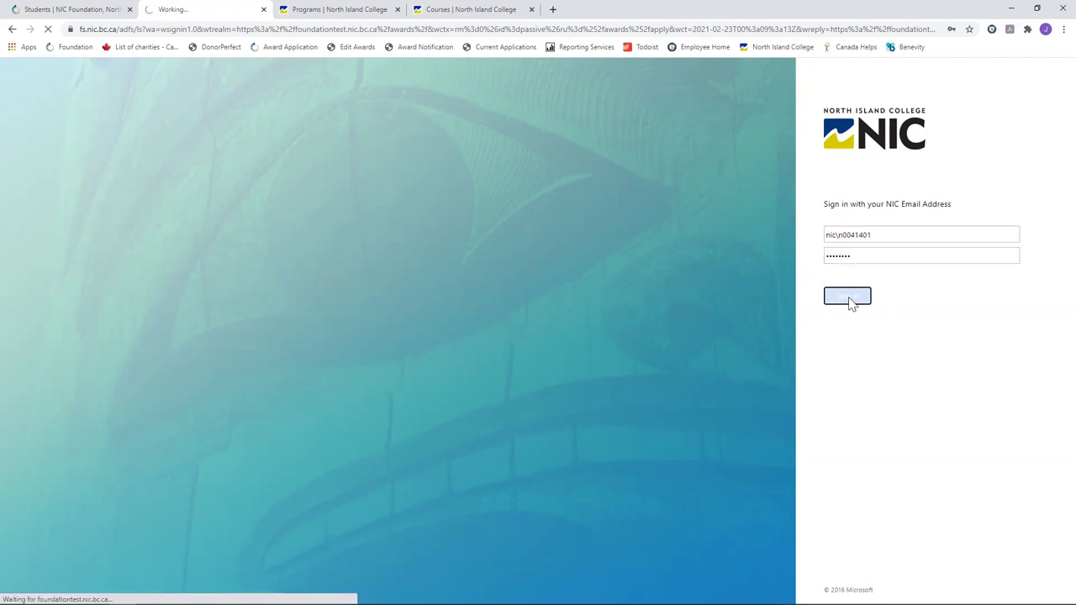
Tick 'I have read the above and I agree' on the Before You Begin terms and submit
scroll(862, 341, "down", 2)
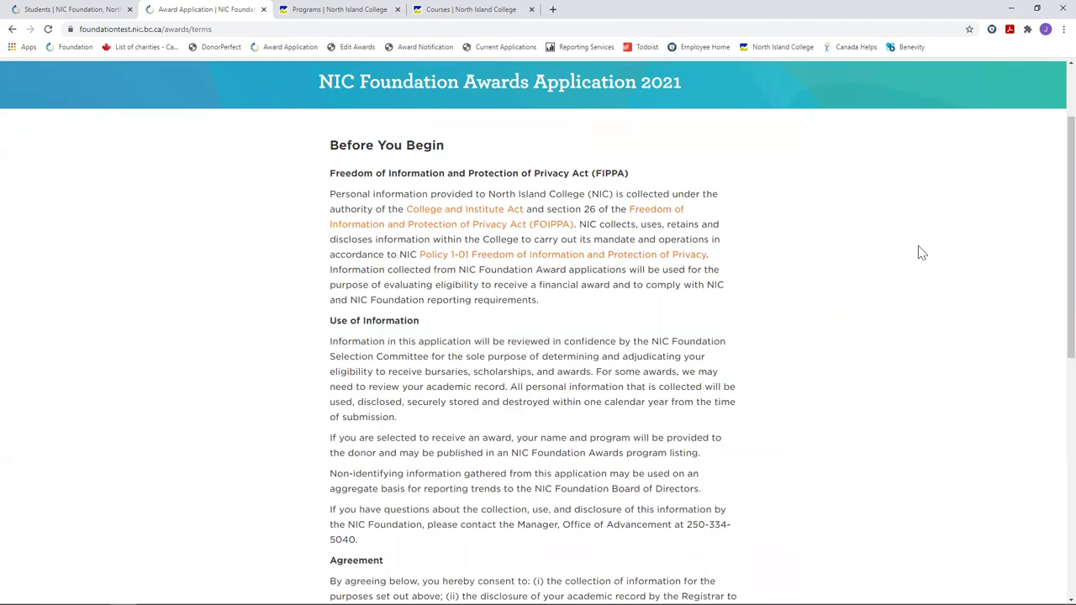
scroll(845, 269, "down", 3)
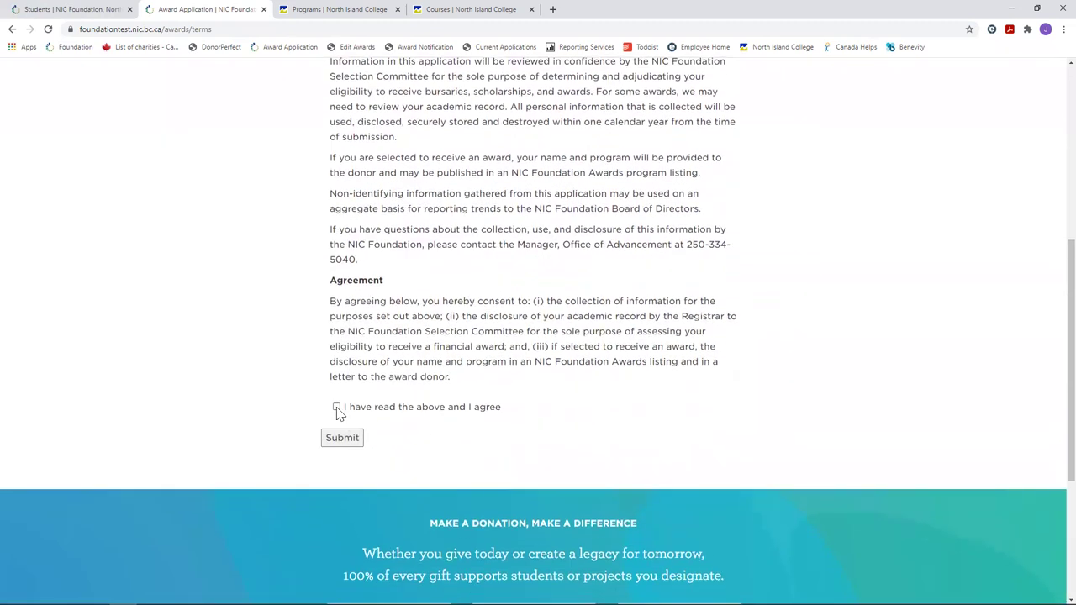
left_click(337, 407)
left_click(344, 438)
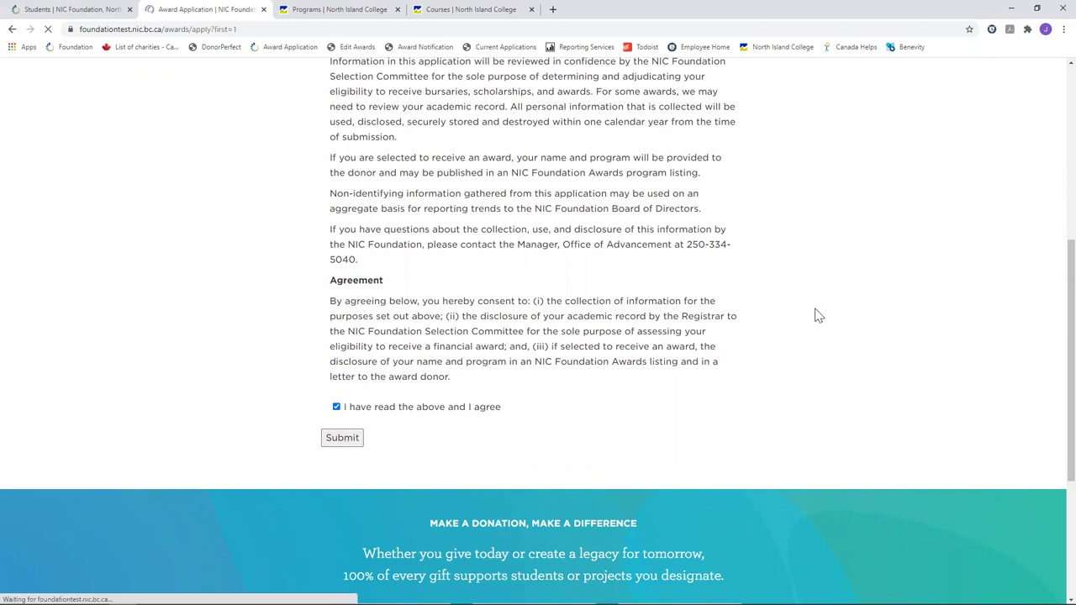
Point out the unsaved status on the Personal tab, then save it via Next Section
scroll(177, 473, "down", 2)
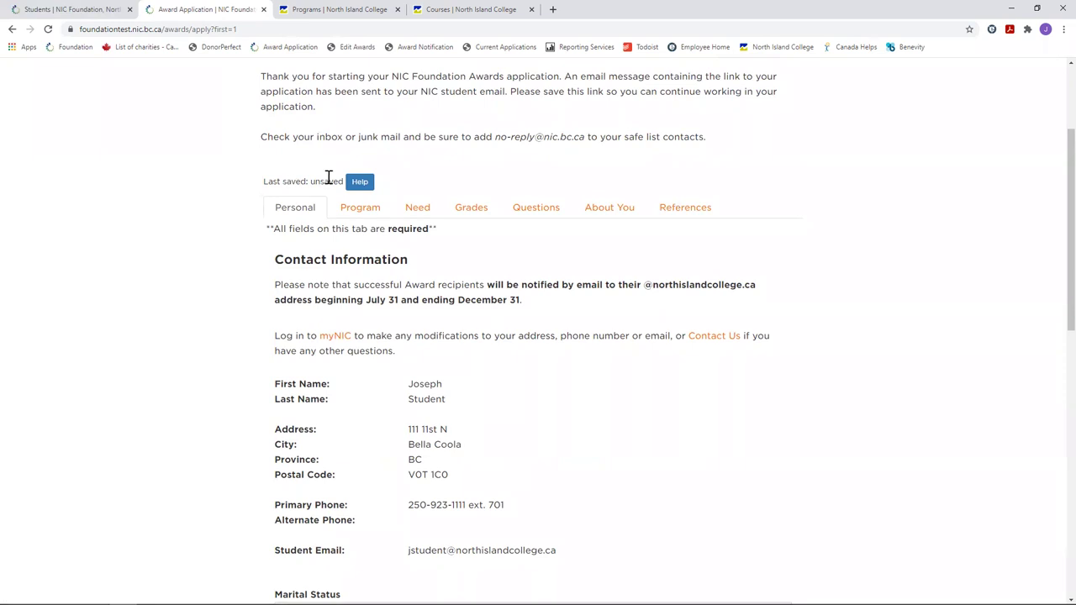
left_click_drag(340, 181, 263, 181)
left_click(222, 355)
scroll(212, 371, "down", 3)
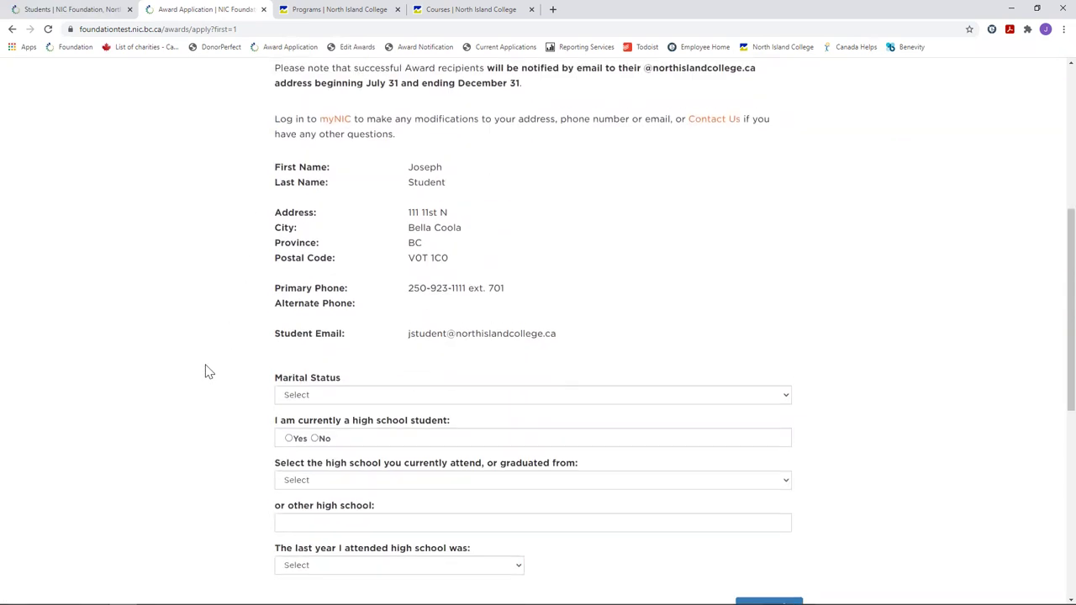
scroll(189, 380, "down", 2)
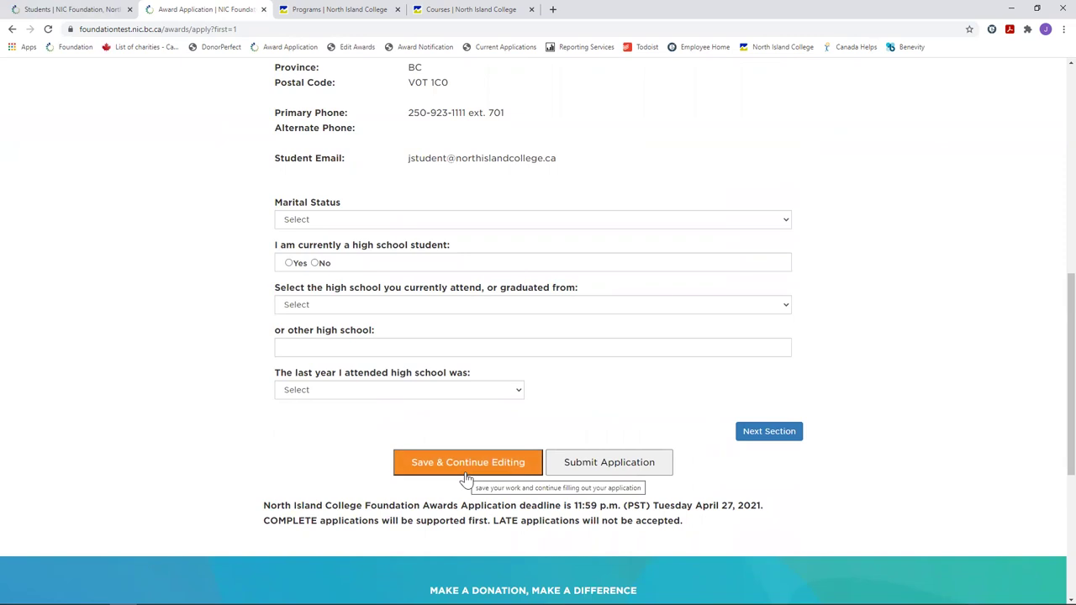
left_click(756, 433)
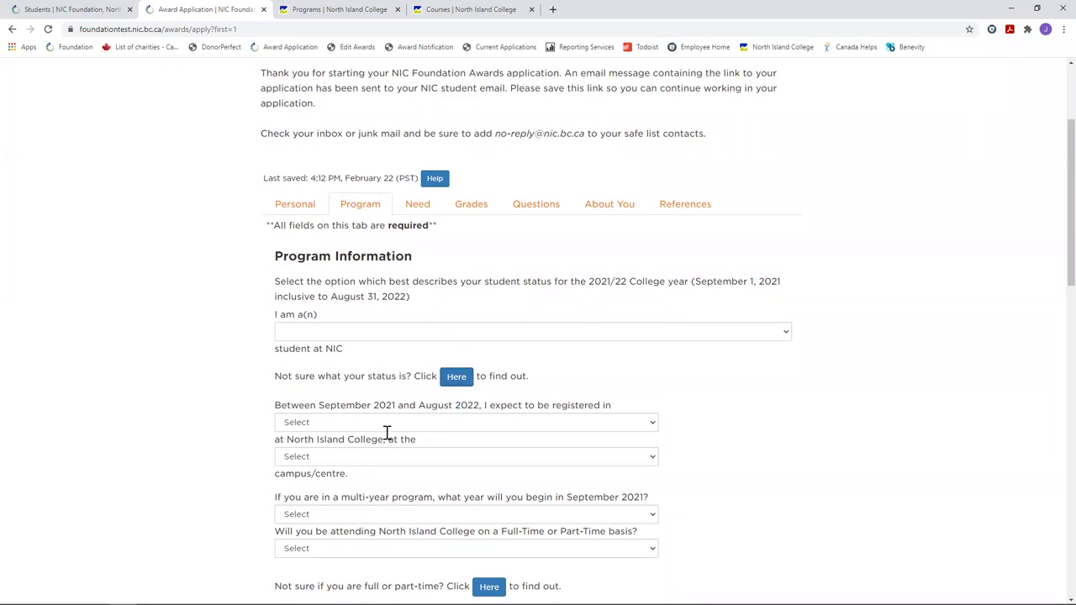
Reopen the Personal tab and scroll through its contact information and high school questions
left_click(301, 208)
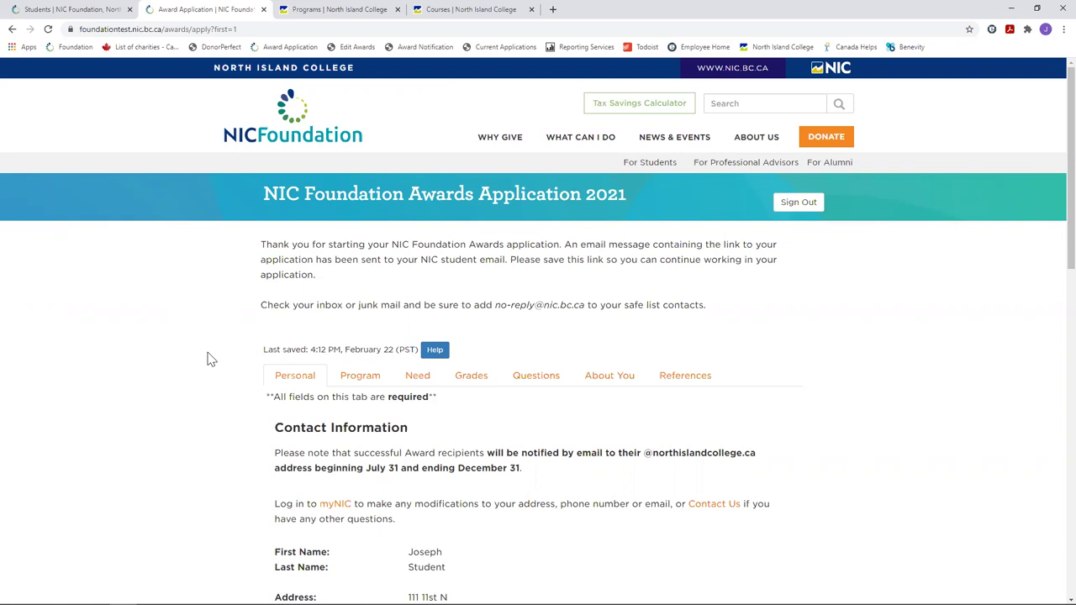
scroll(210, 359, "down", 8)
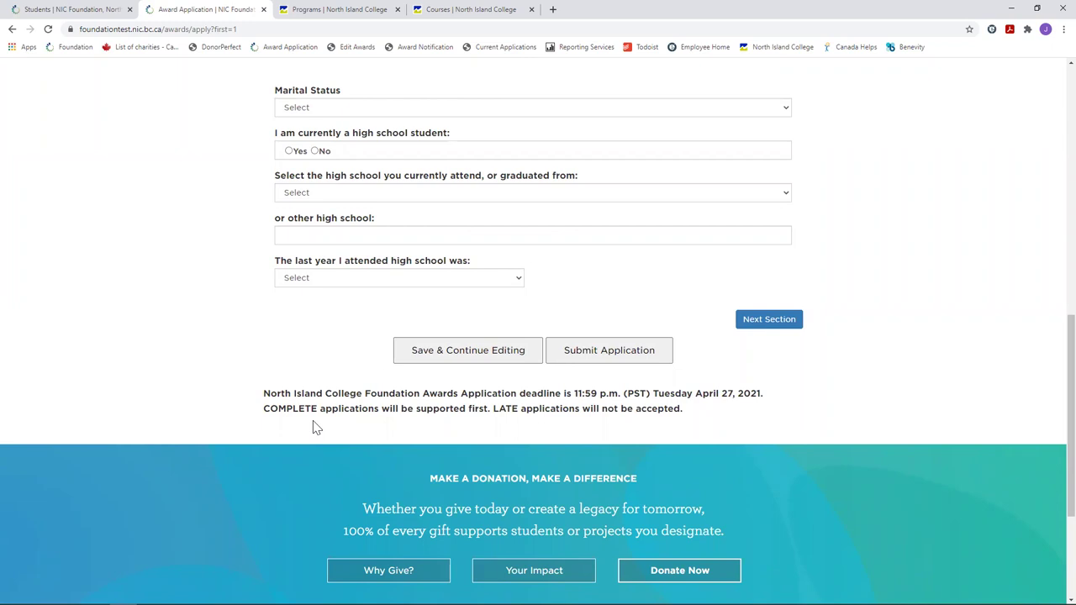
scroll(140, 334, "up", 1)
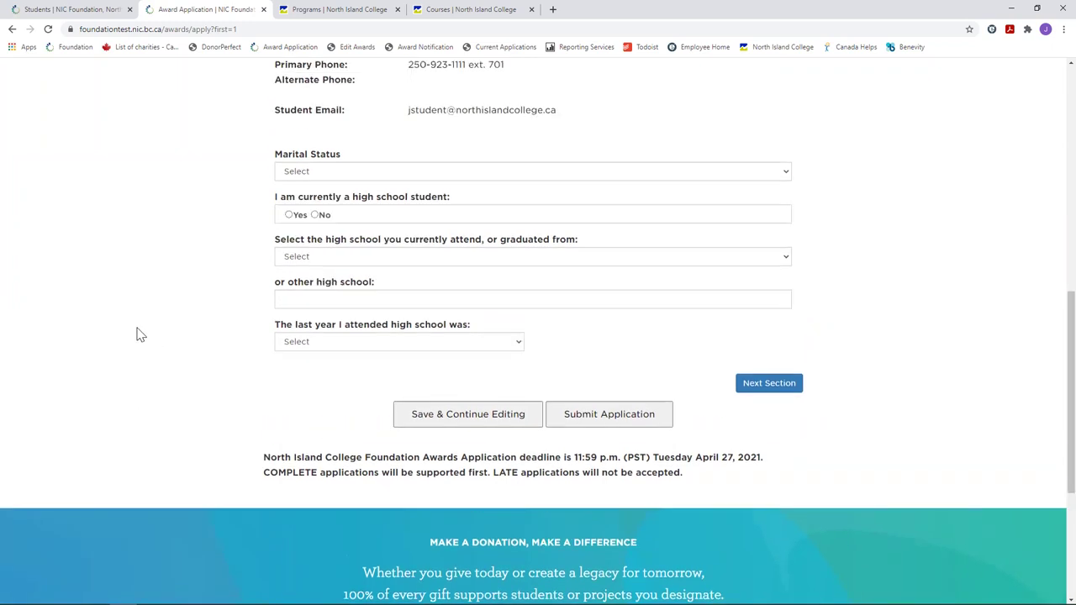
scroll(140, 334, "up", 4)
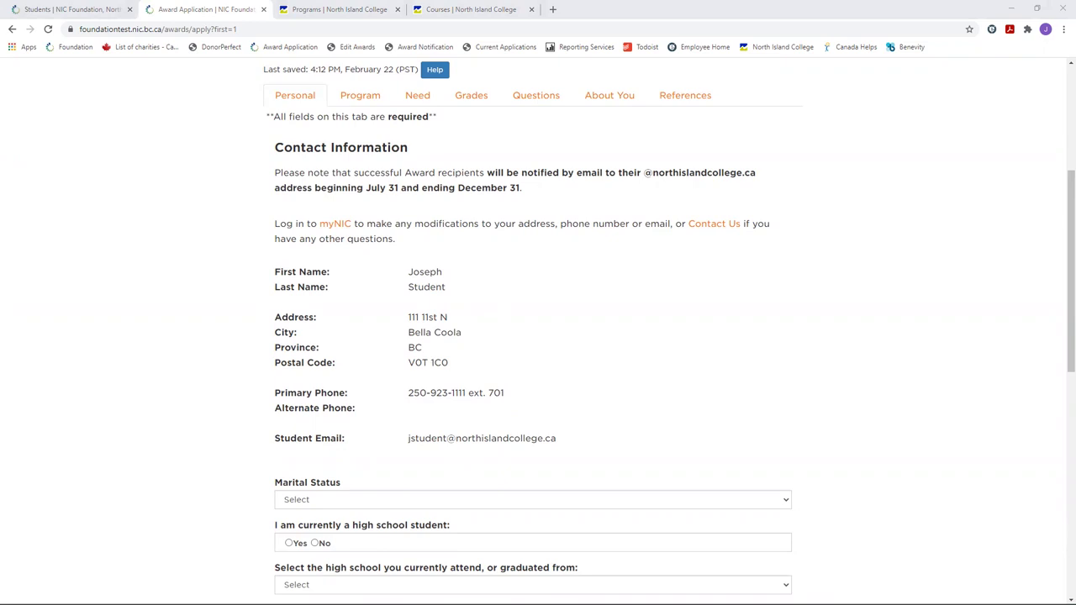
On the Program tab, read the Types of Students explanation and view the campus/centre choices
left_click(362, 99)
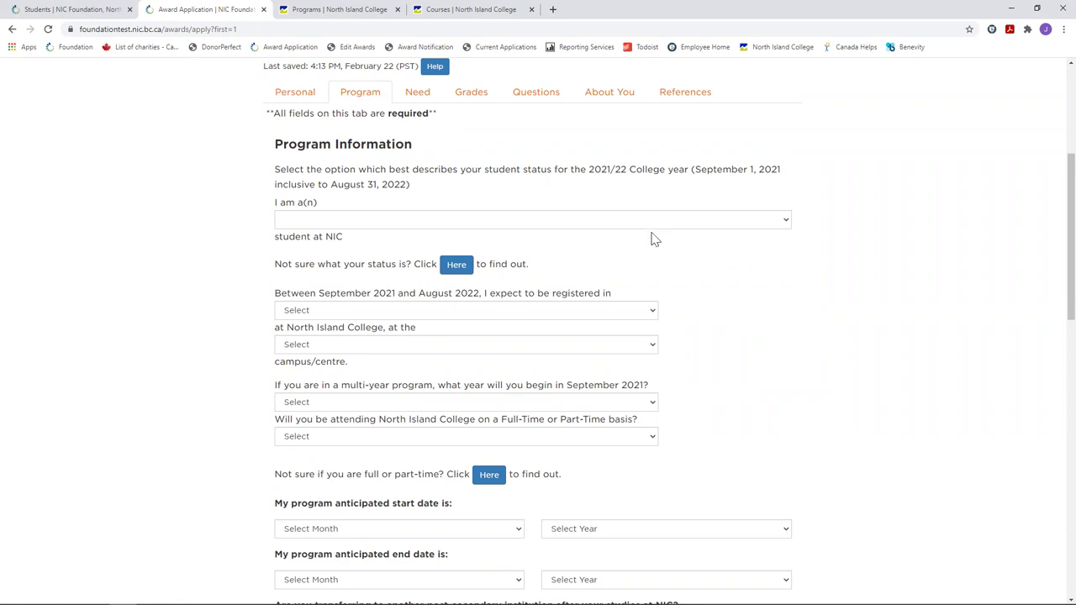
left_click(457, 265)
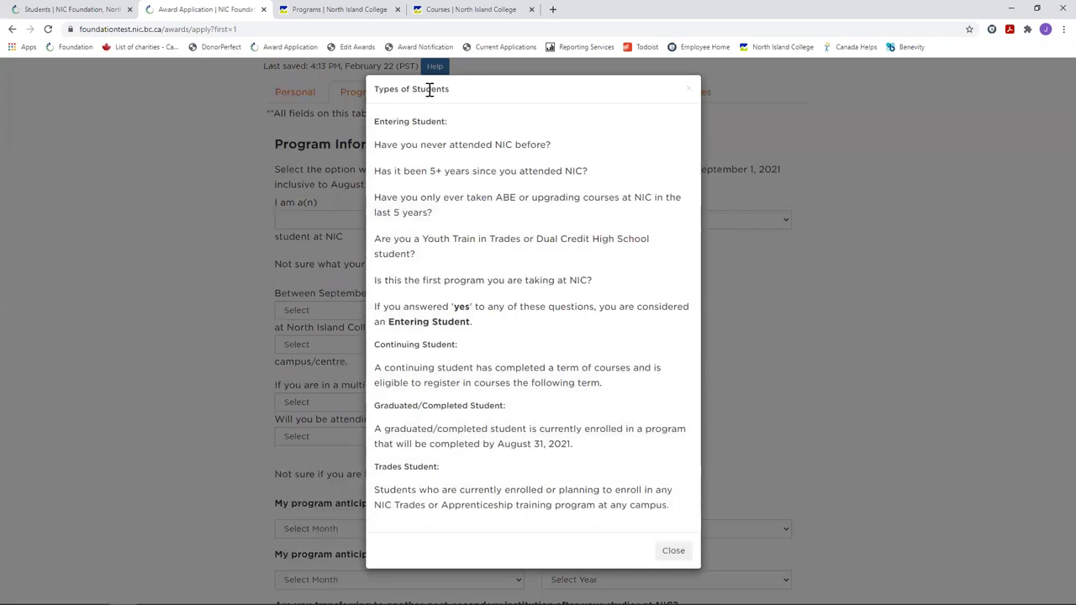
scroll(707, 169, "down", 1)
left_click(708, 170)
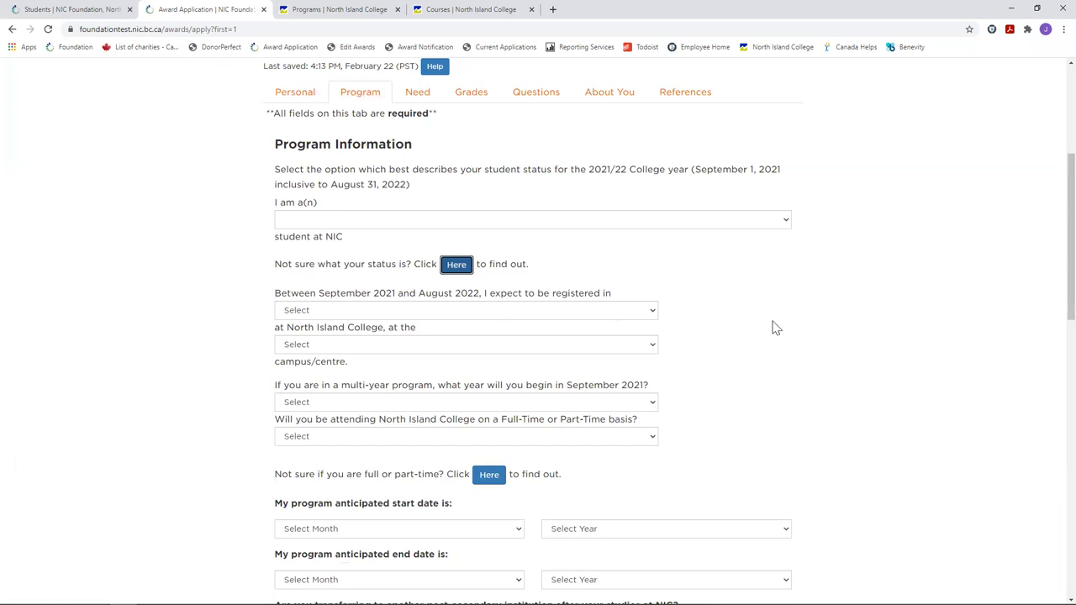
left_click(651, 351)
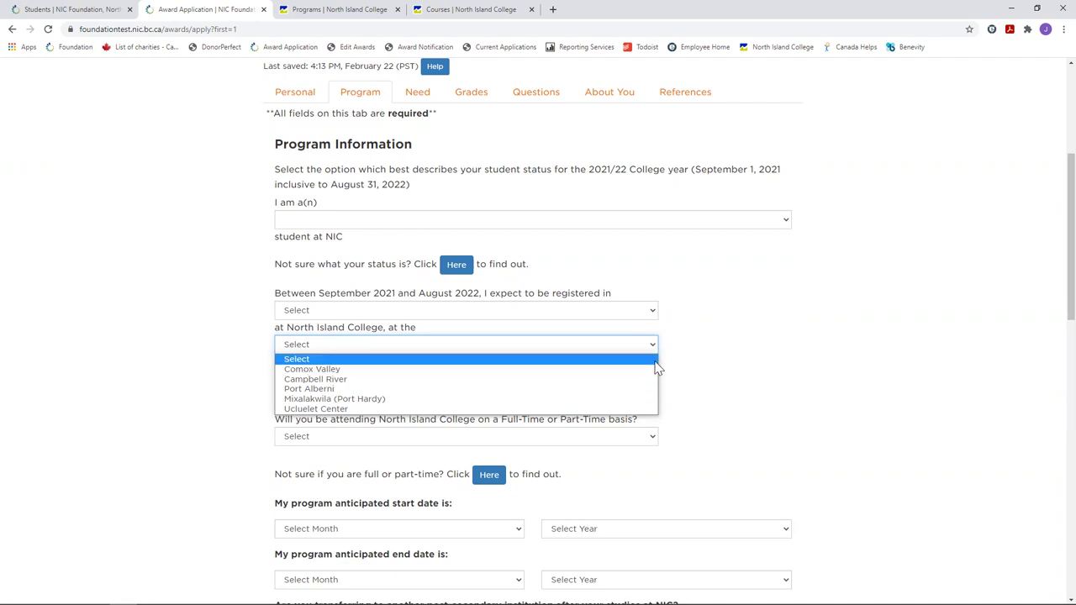
View the Fine Arts Diploma page on the NIC Programs site, then return to the application
left_click(341, 10)
left_click(341, 10)
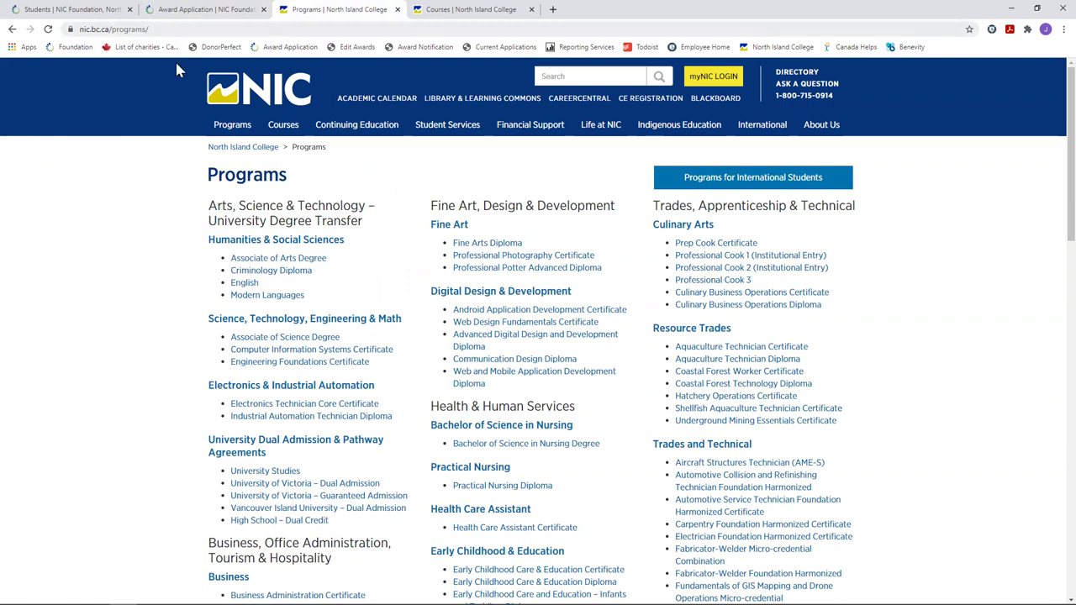
left_click(486, 245)
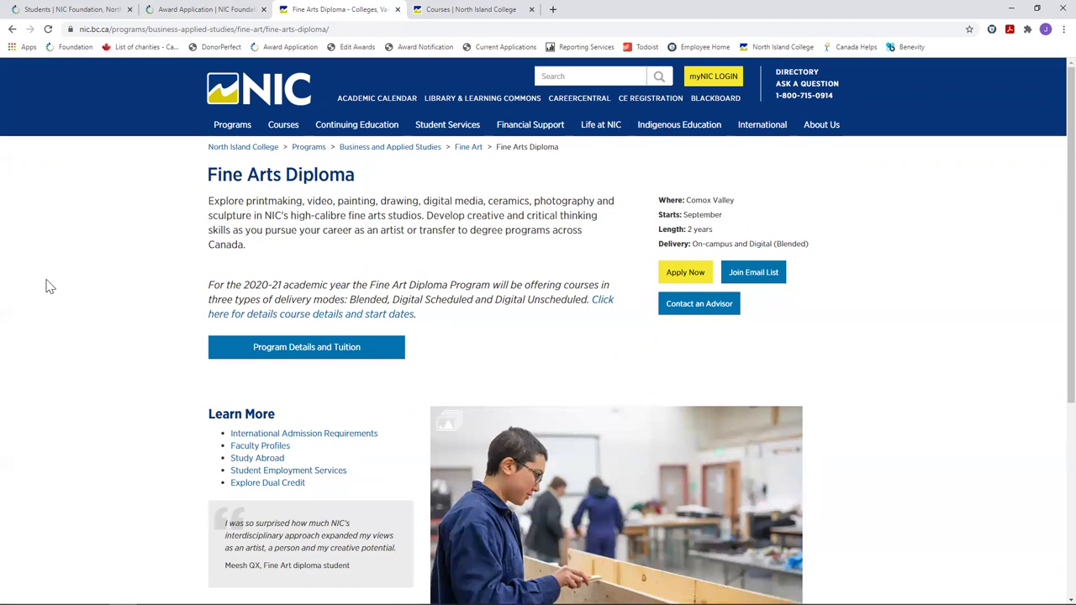
left_click(185, 11)
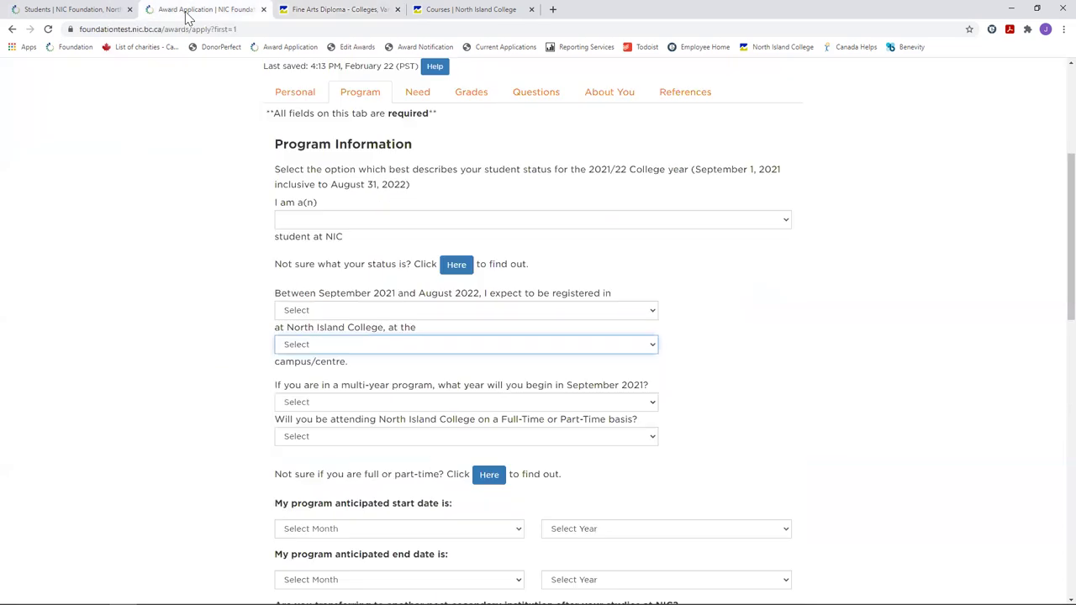
scroll(95, 418, "down", 2)
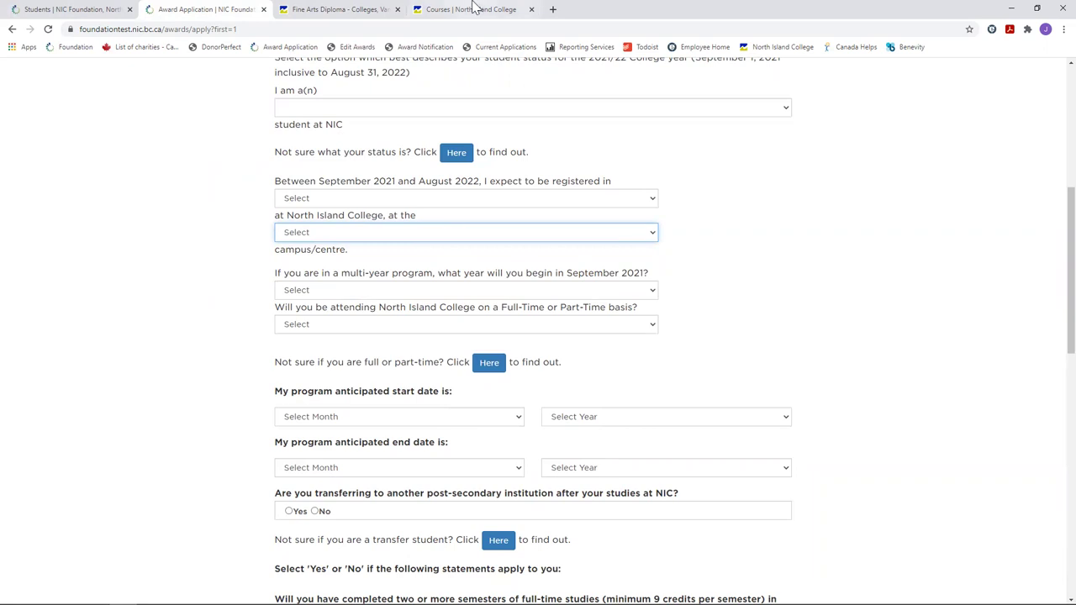
Filter the NIC Academic Calendar to prefix ENG and course number 115
left_click(474, 8)
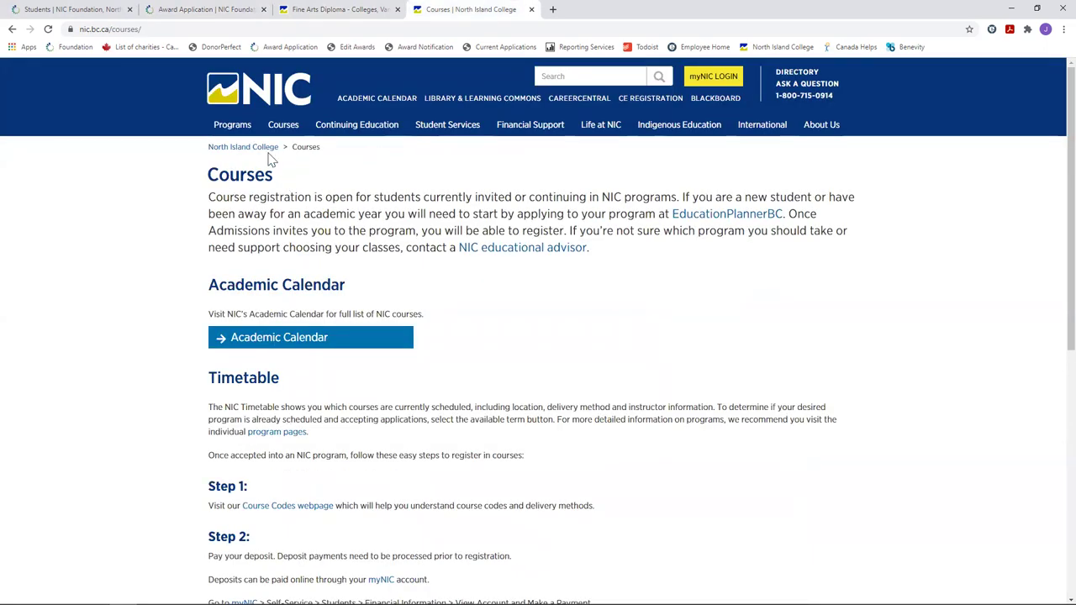
left_click(292, 337)
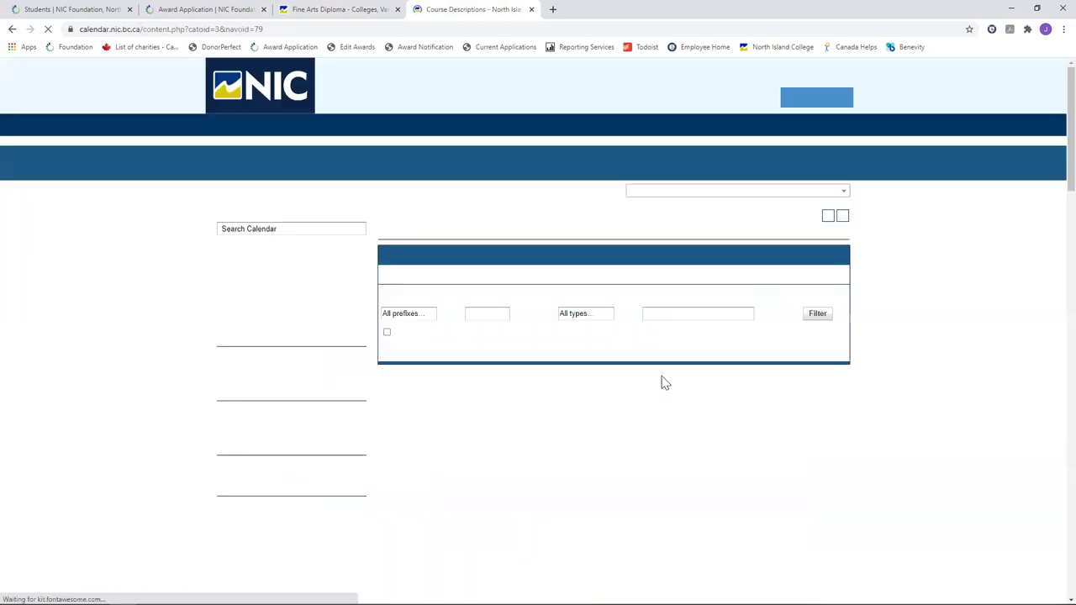
left_click(431, 314)
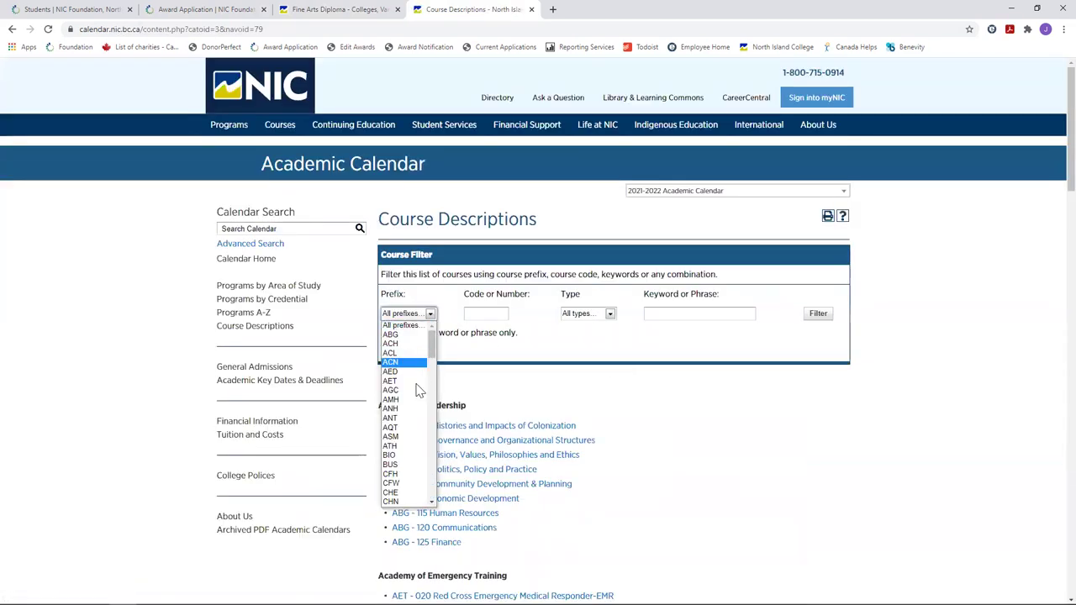
scroll(414, 438, "down", 5)
left_click(412, 435)
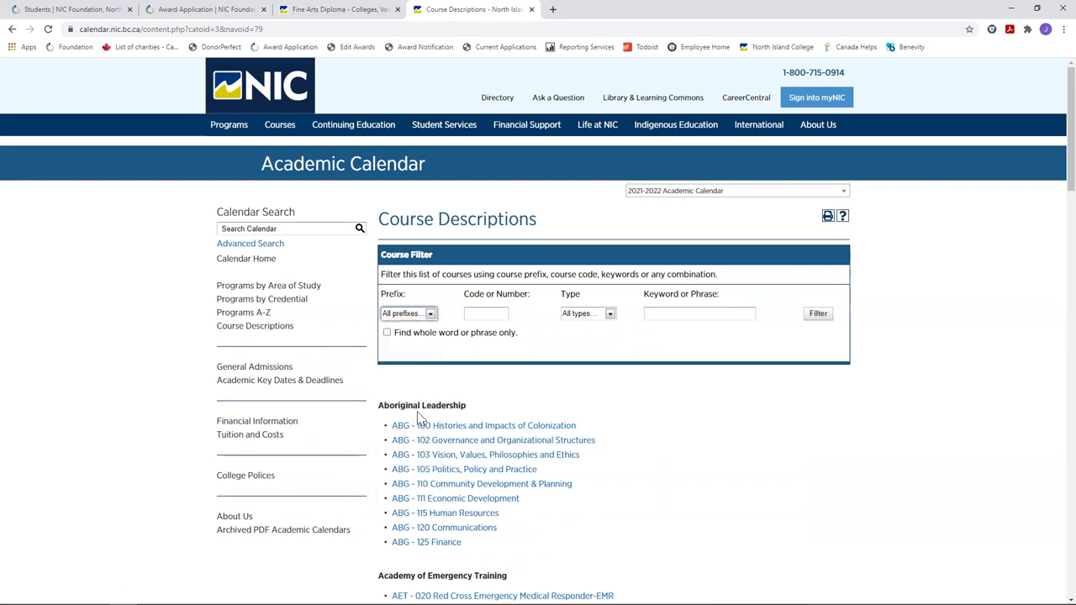
left_click(472, 312)
type("115")
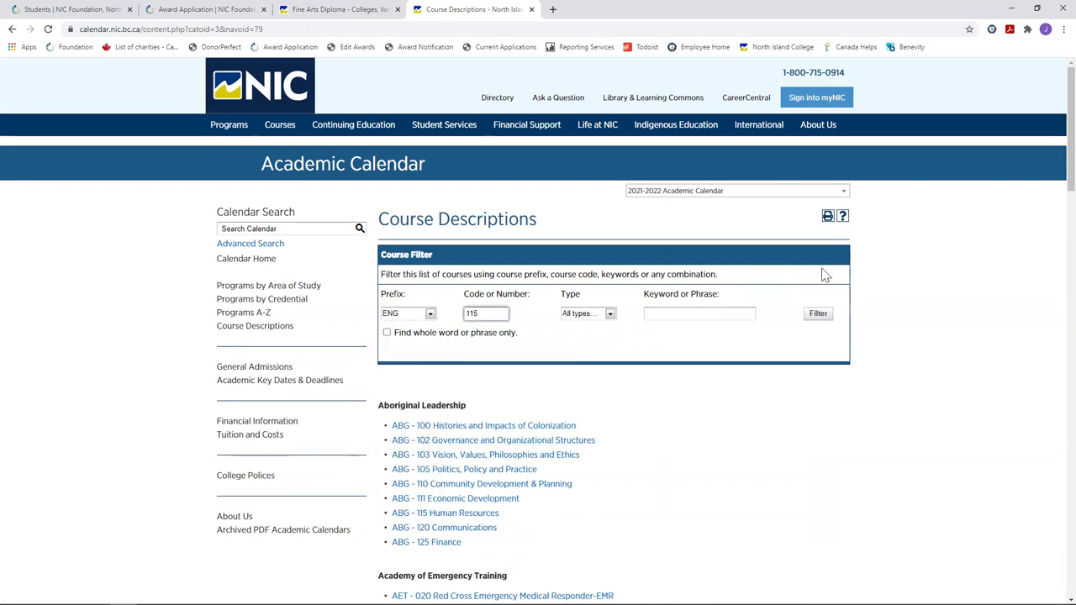
left_click(821, 317)
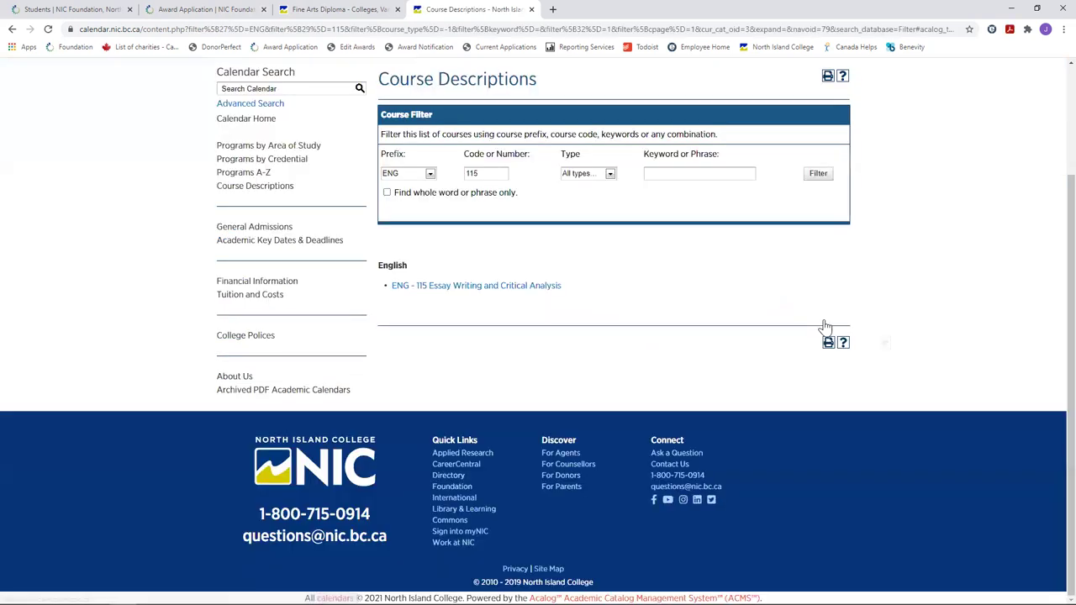
Expand the ENG 115 Essay Writing and Critical Analysis description, then return to the application form
left_click(497, 290)
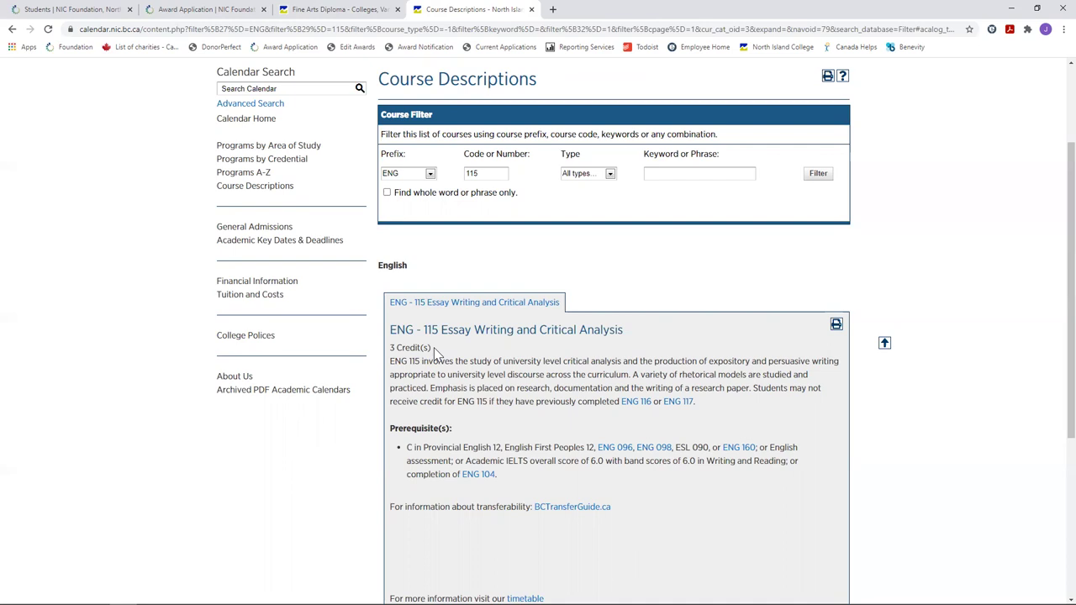
left_click(215, 12)
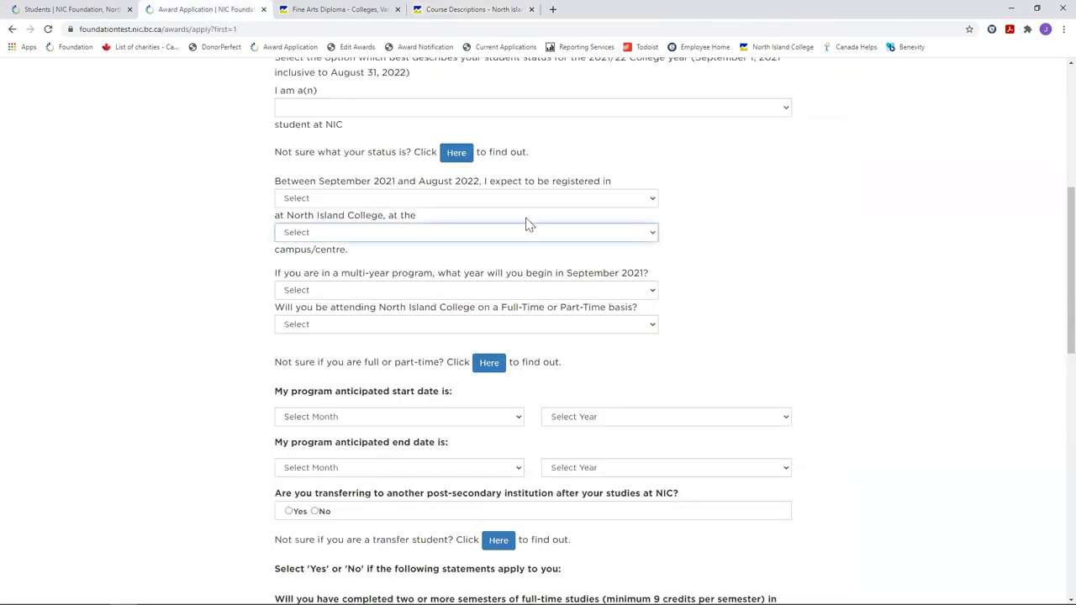
scroll(711, 322, "up", 3)
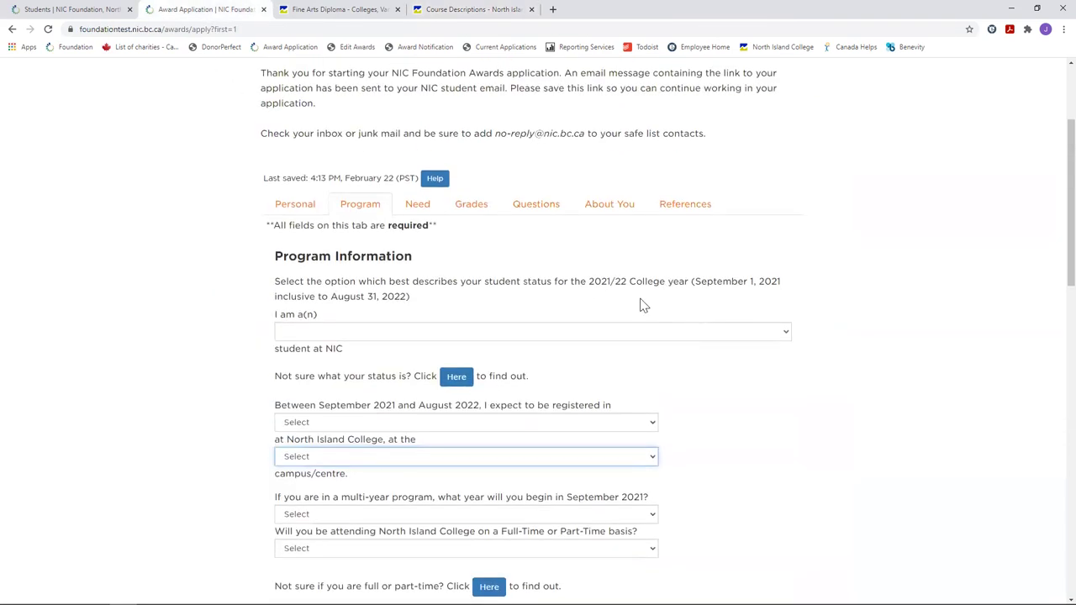
left_click(419, 206)
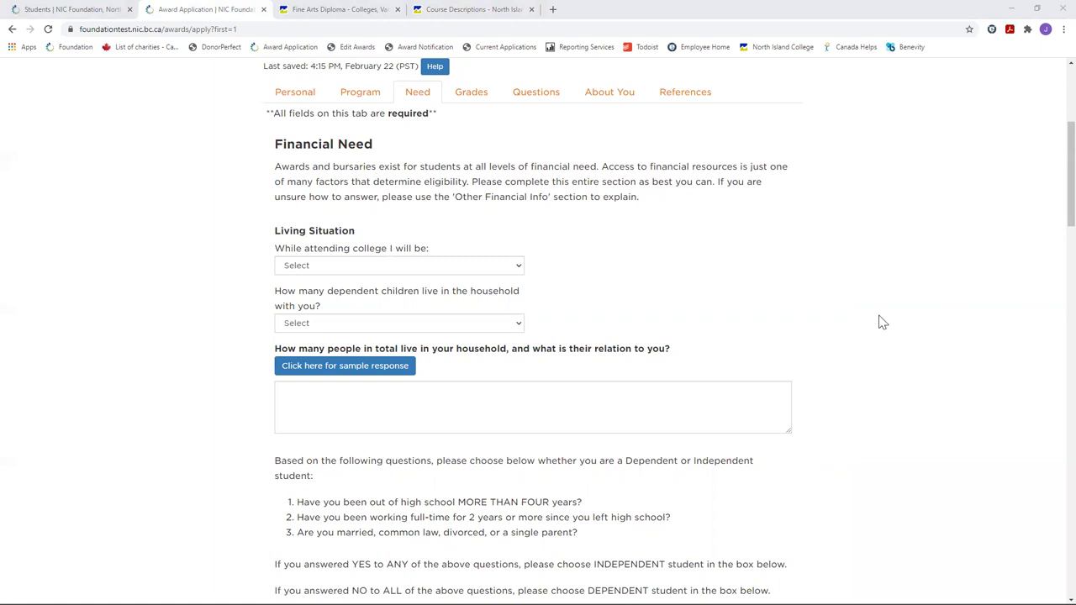
scroll(873, 336, "down", 1)
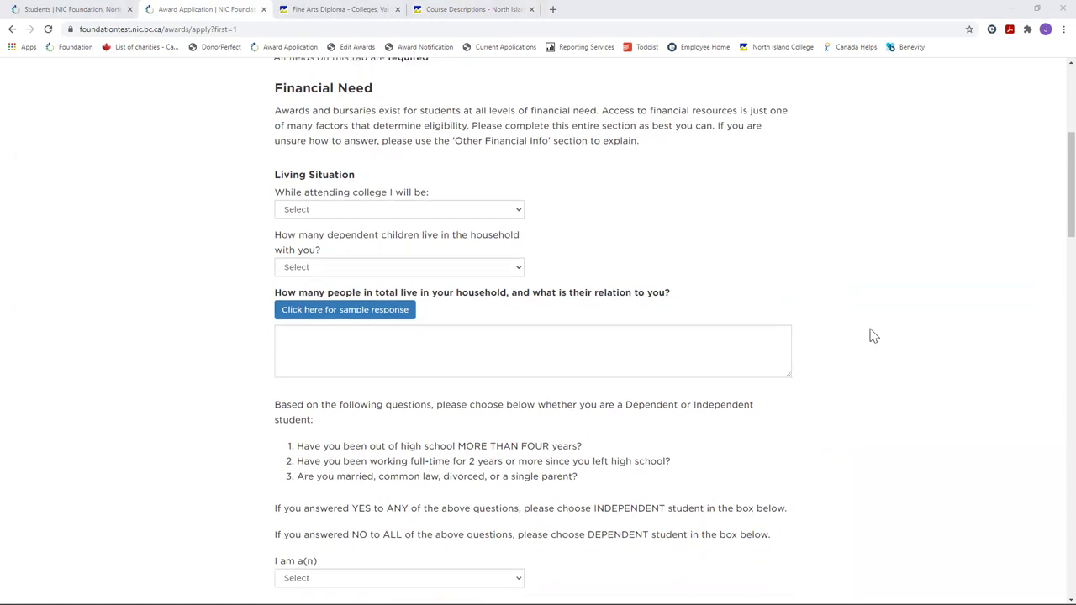
scroll(872, 337, "down", 1)
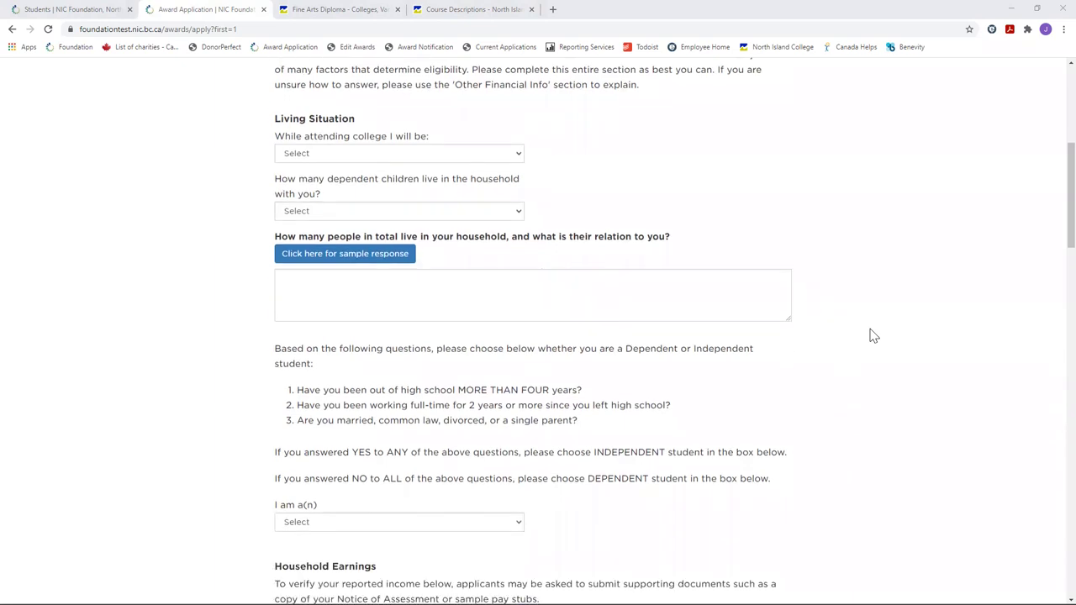
scroll(873, 336, "down", 1)
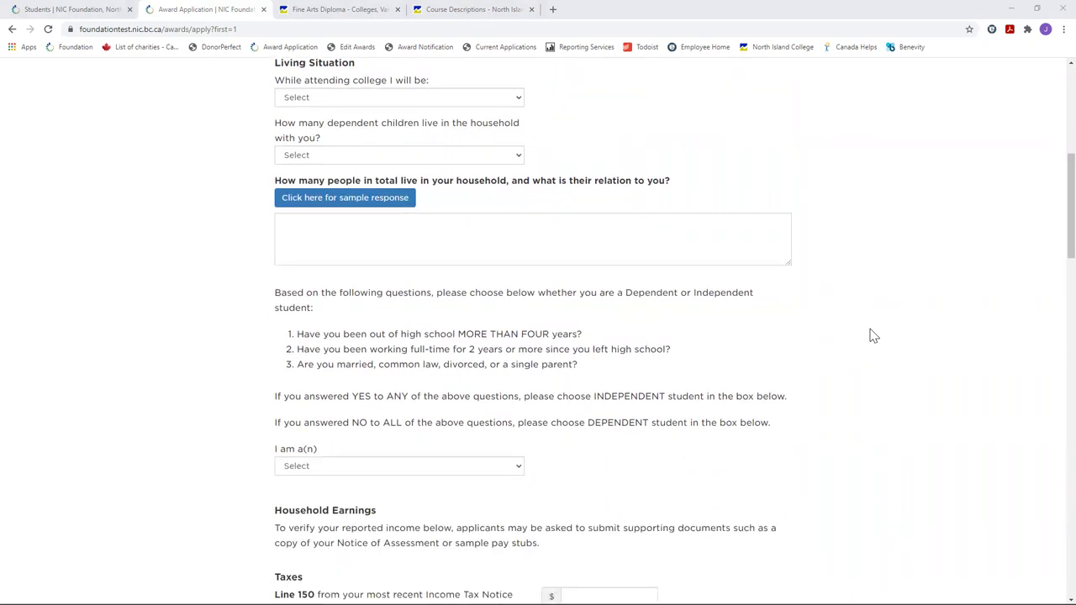
scroll(873, 345, "down", 1)
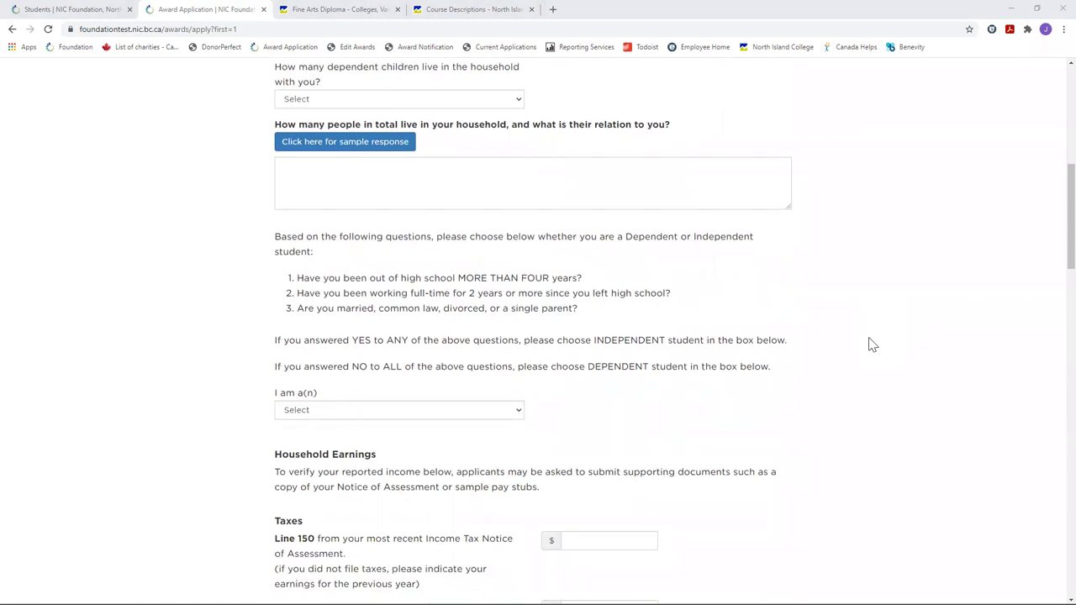
scroll(873, 345, "down", 1)
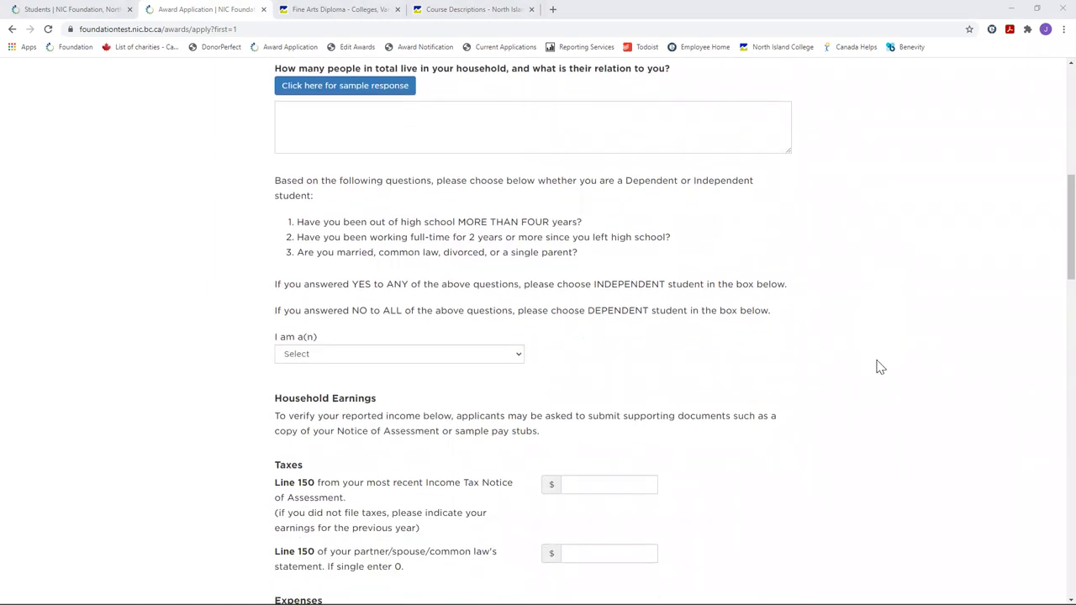
scroll(870, 363, "down", 2)
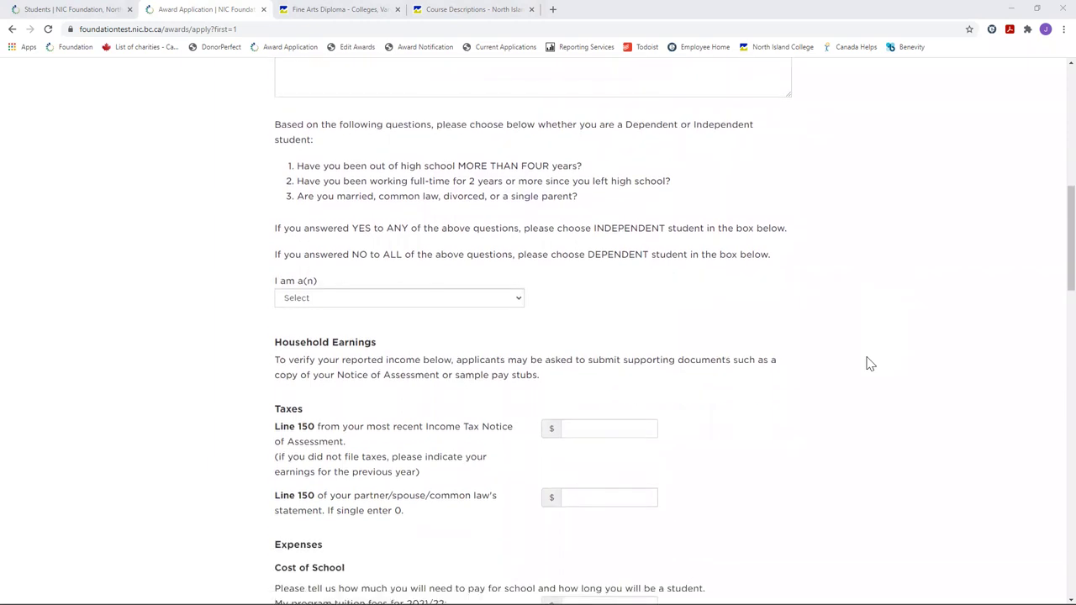
scroll(870, 363, "down", 1)
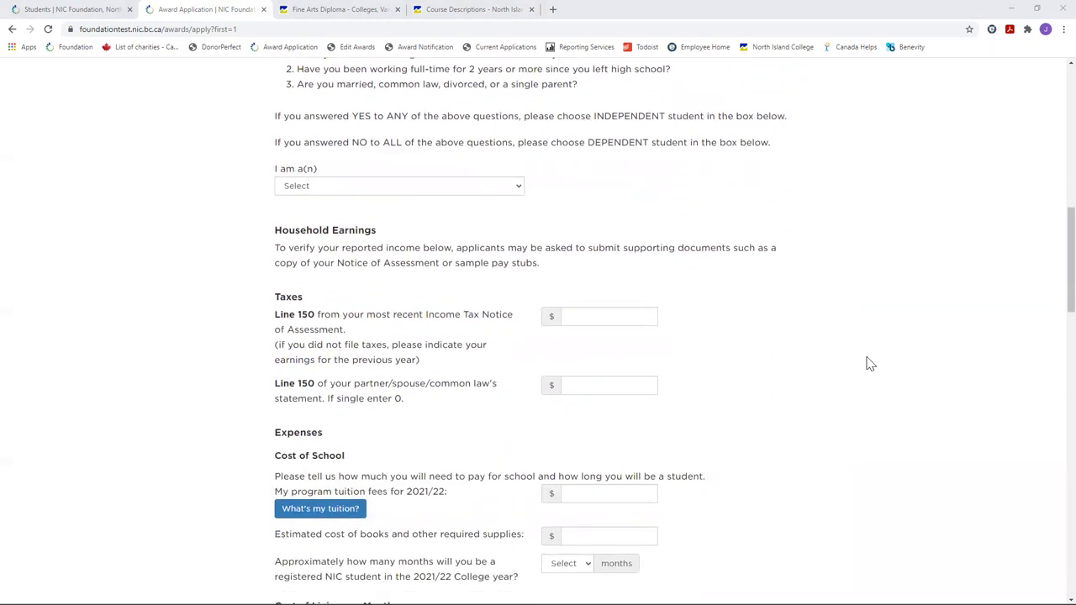
scroll(871, 364, "down", 1)
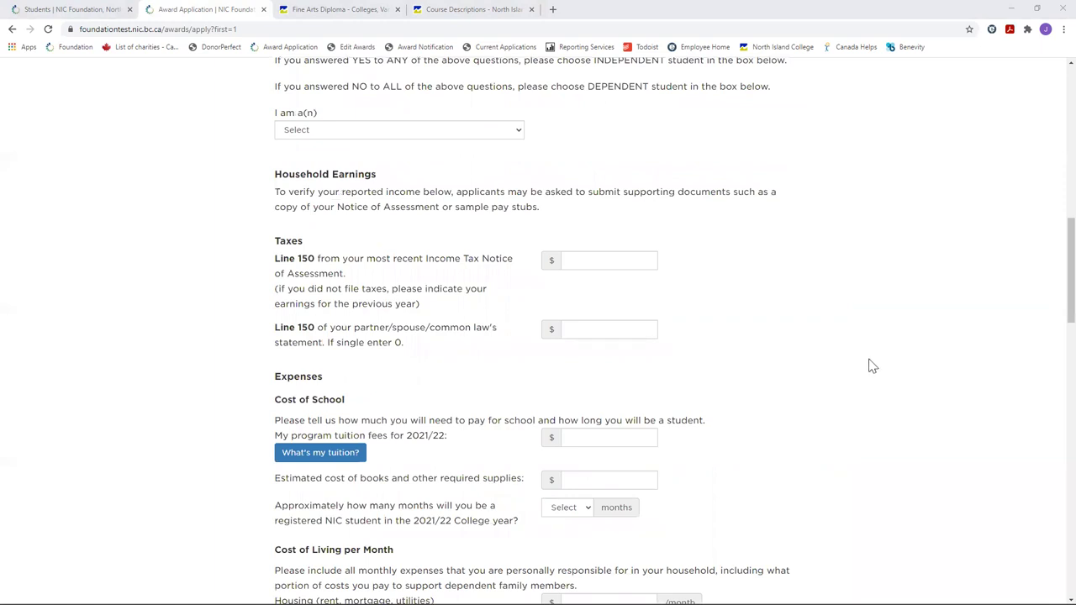
scroll(870, 367, "down", 1)
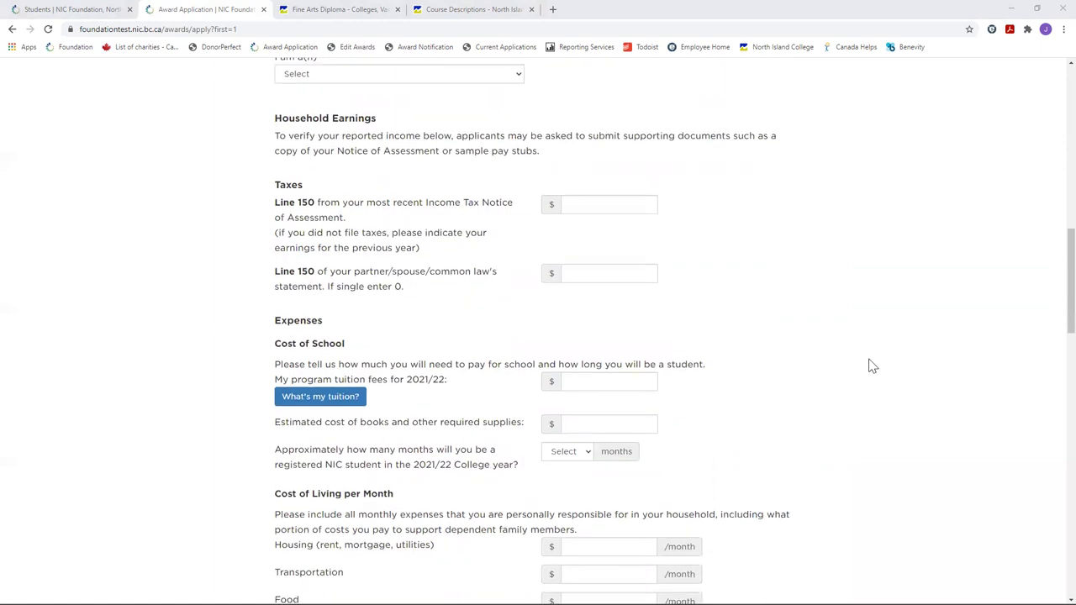
scroll(870, 366, "down", 1)
scroll(872, 365, "down", 1)
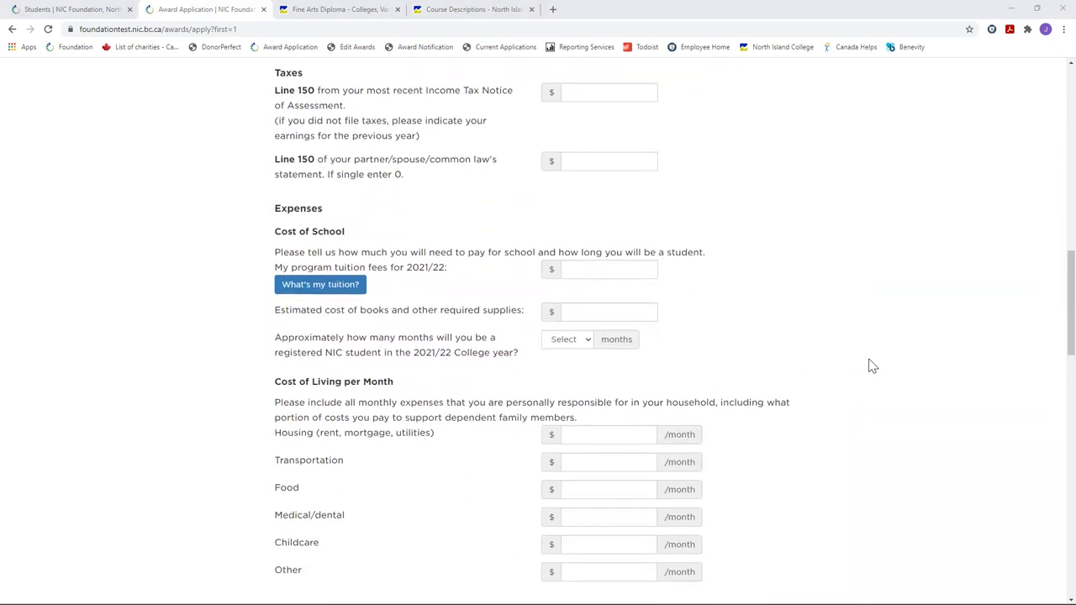
scroll(883, 356, "down", 1)
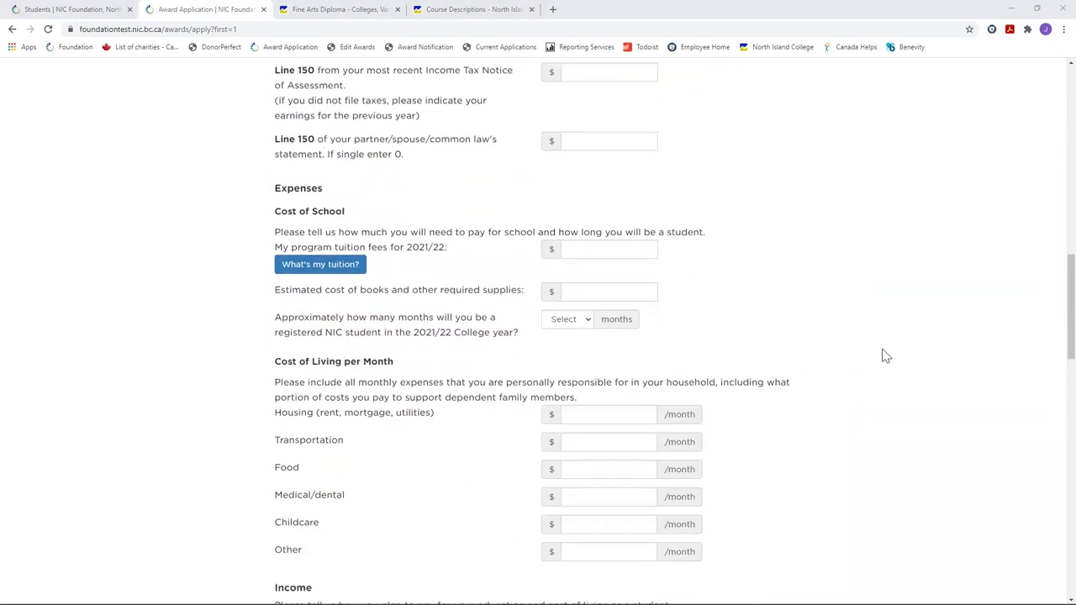
scroll(886, 356, "down", 1)
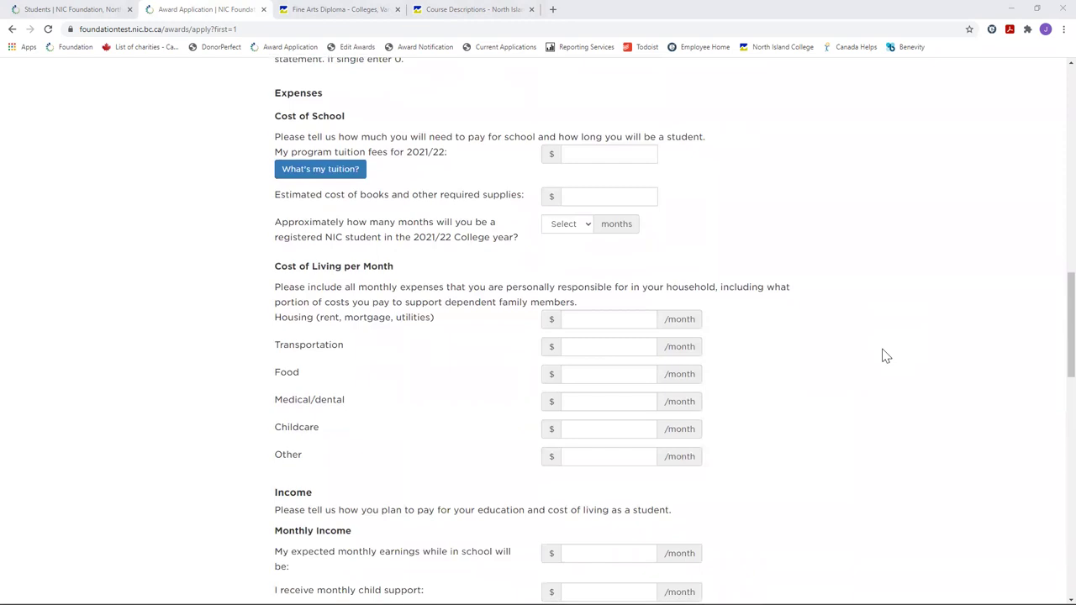
scroll(886, 356, "down", 2)
scroll(886, 355, "down", 3)
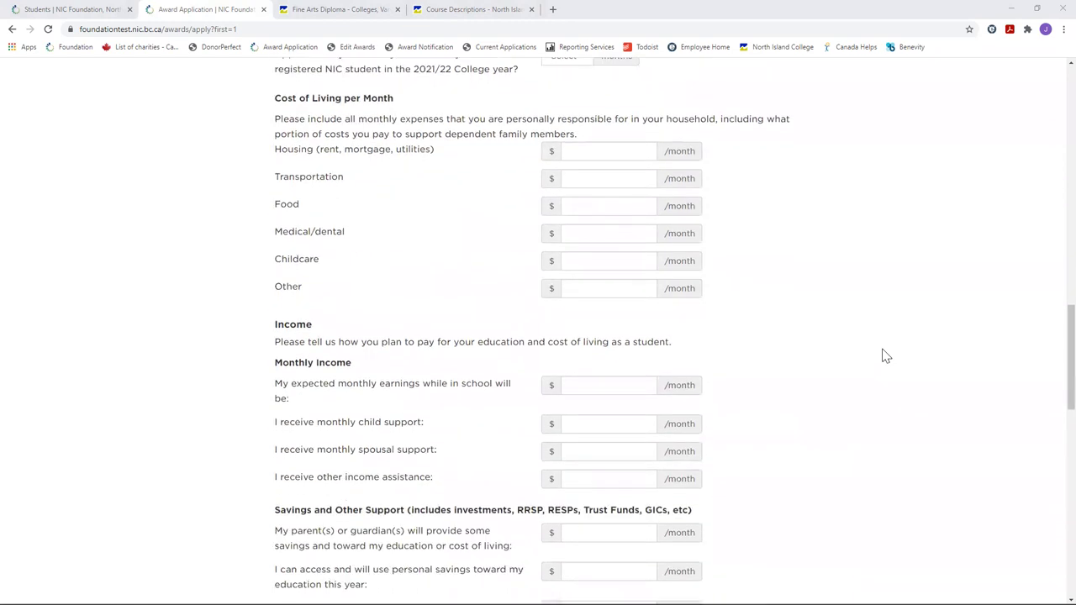
scroll(885, 356, "down", 3)
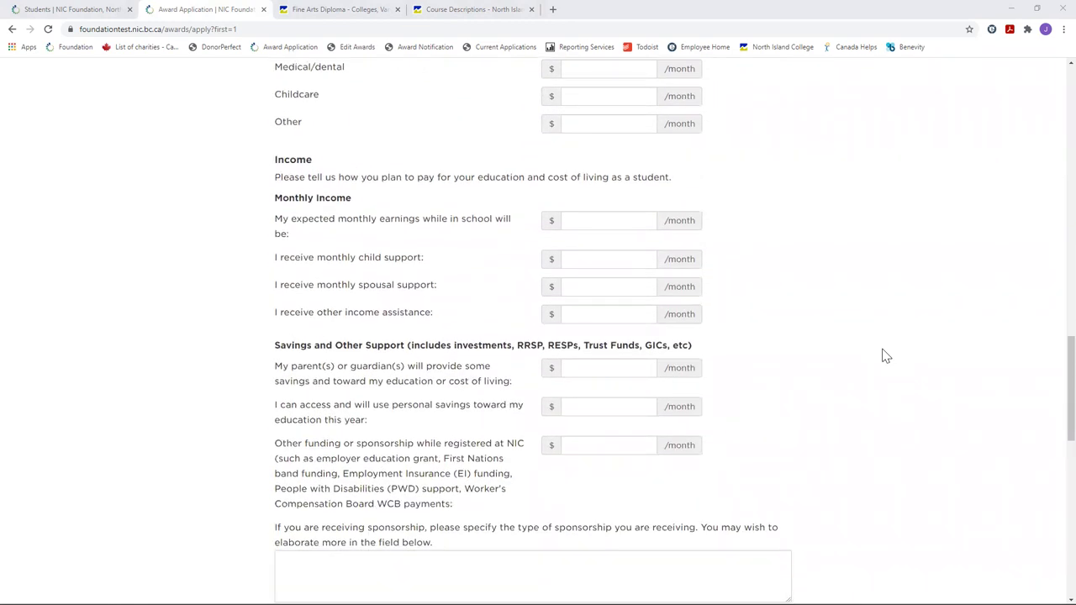
scroll(885, 355, "down", 3)
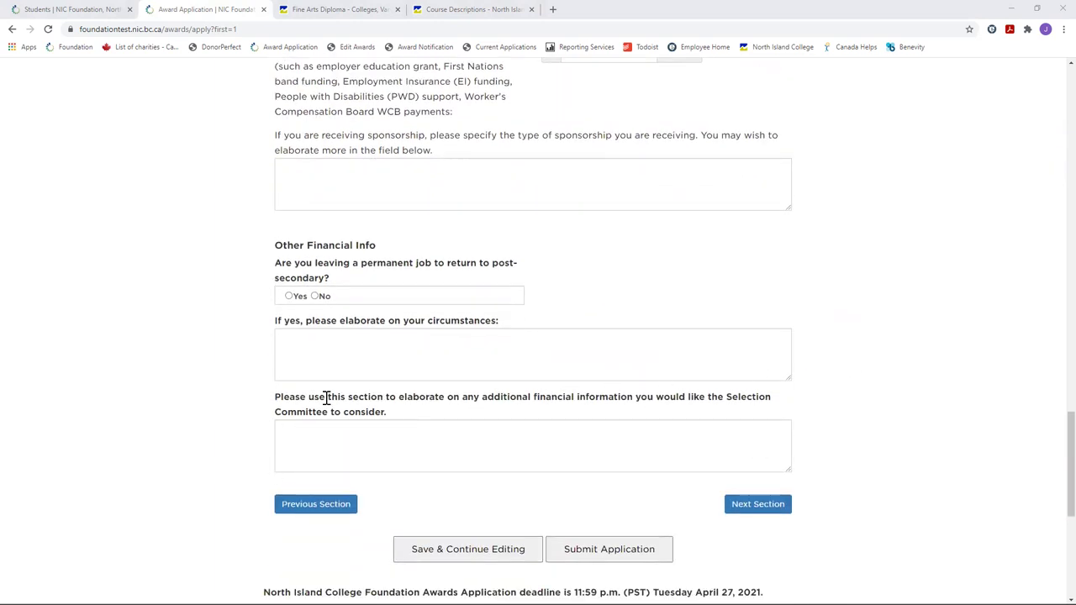
Save the Need section, check the GPA choices on Grades, and continue to Supporting Questions
left_click(745, 507)
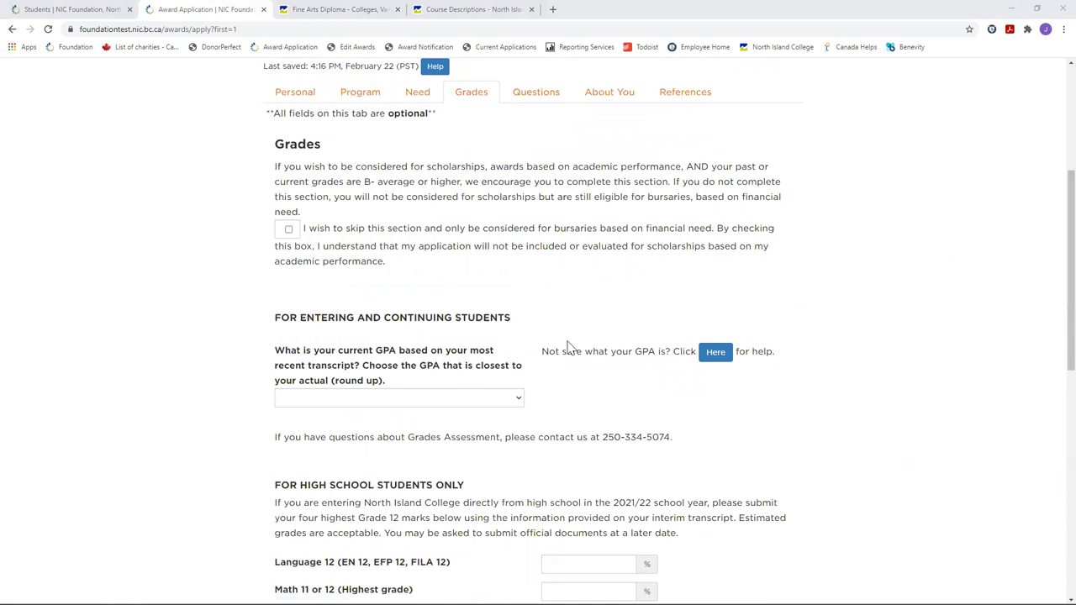
left_click(518, 401)
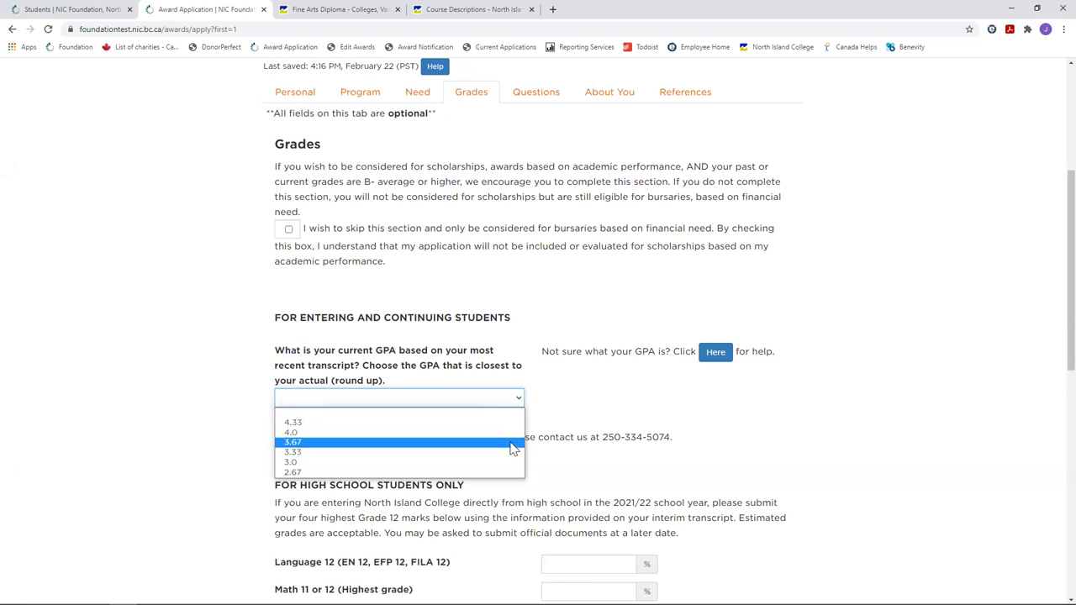
left_click(538, 92)
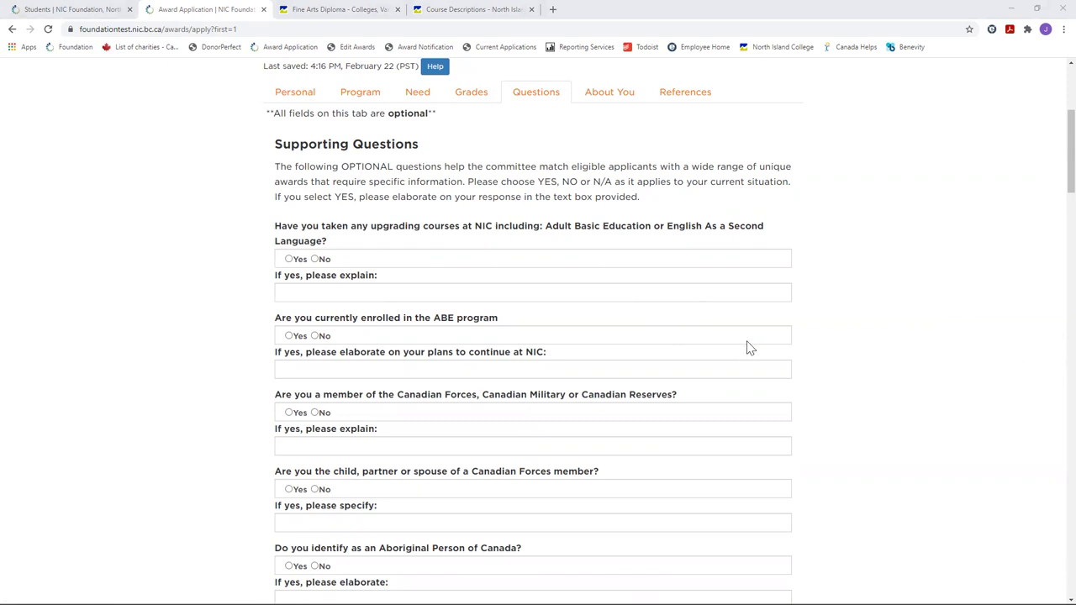
Scroll through the optional yes/no Supporting Questions, then switch to the About You section
scroll(744, 354, "down", 3)
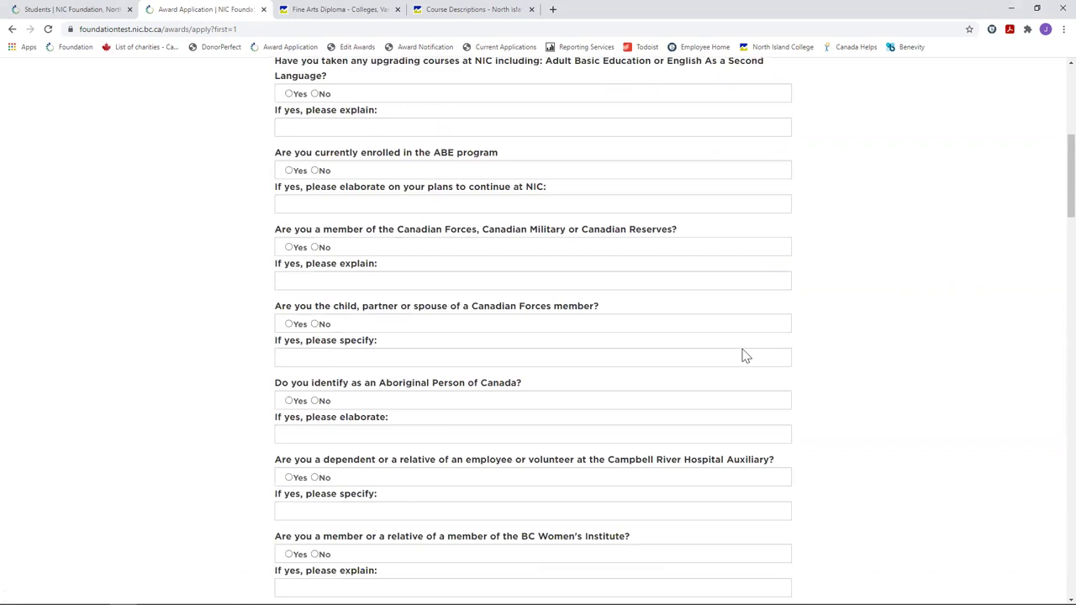
scroll(744, 355, "down", 4)
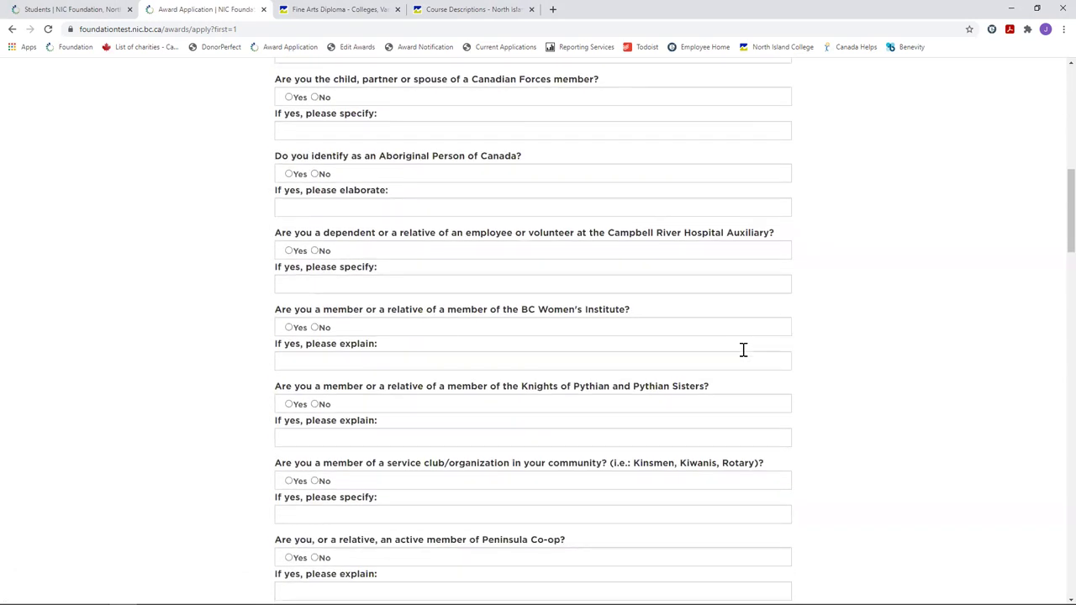
scroll(744, 350, "down", 5)
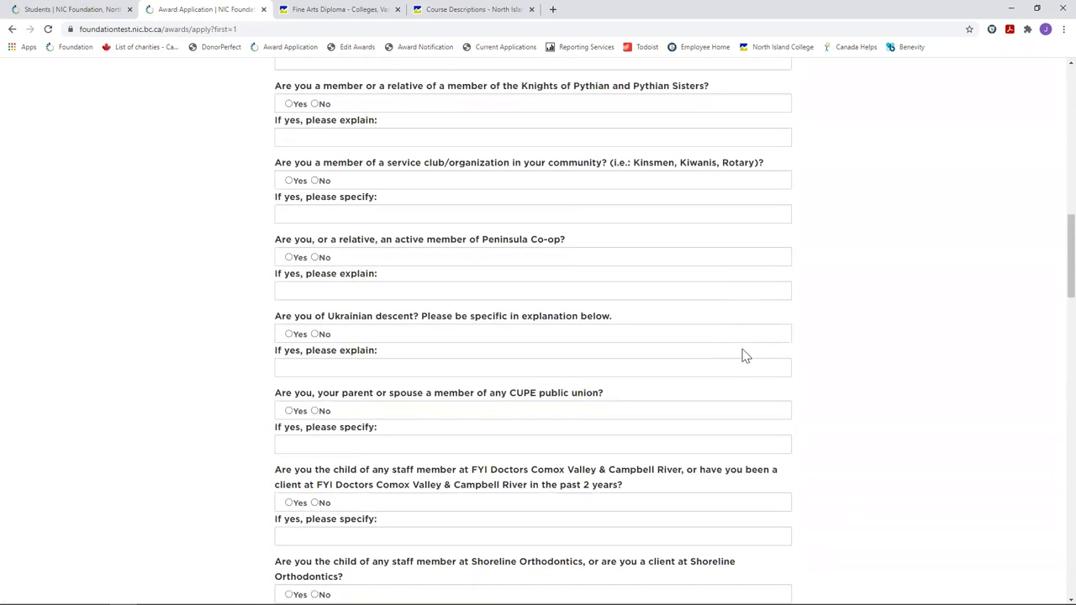
scroll(744, 355, "down", 2)
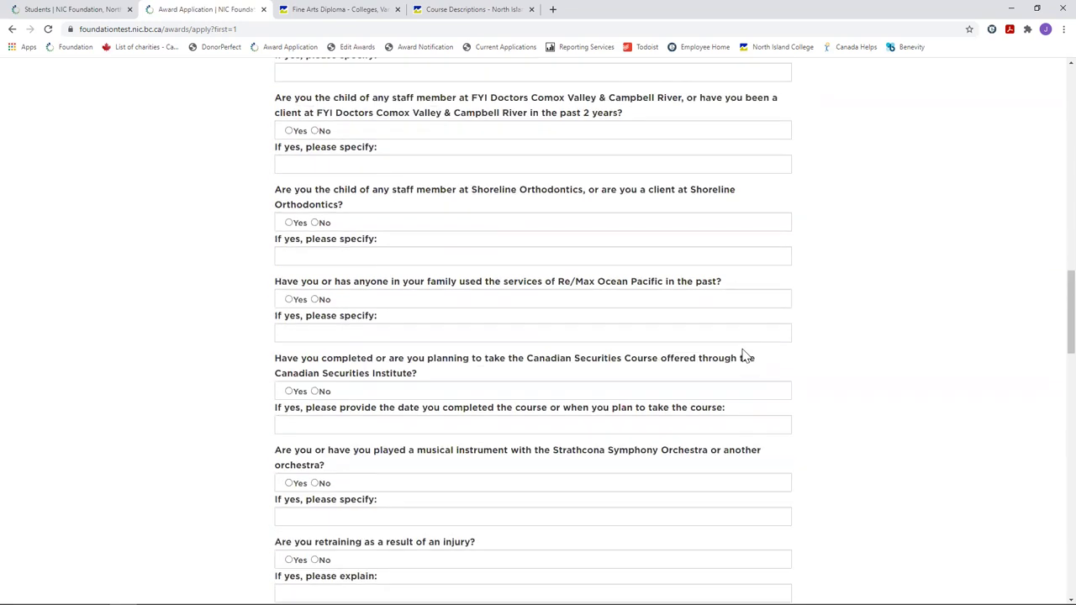
scroll(744, 354, "down", 4)
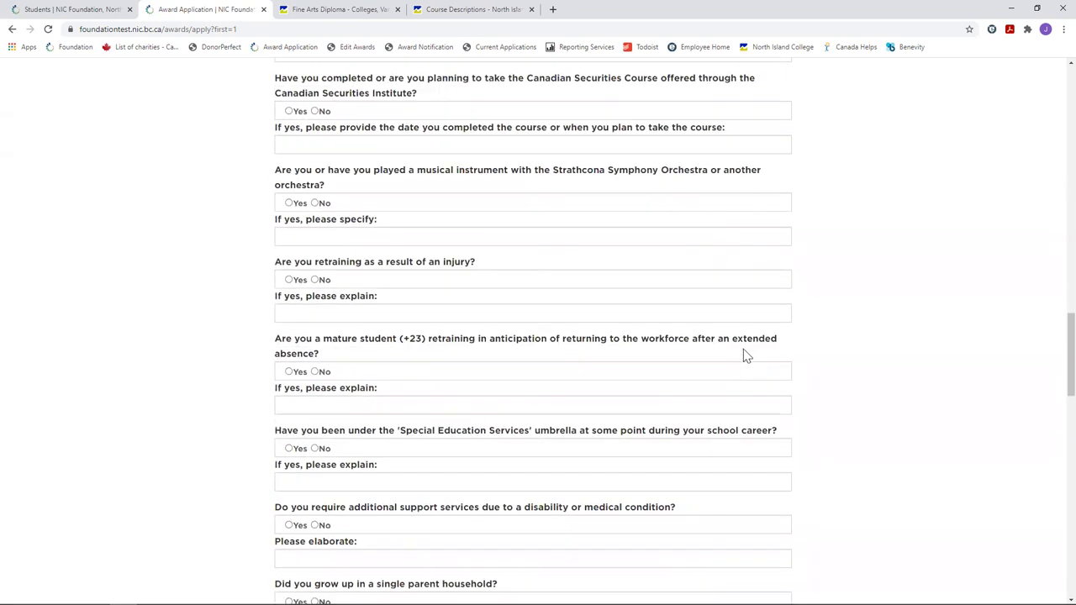
scroll(745, 354, "up", 14)
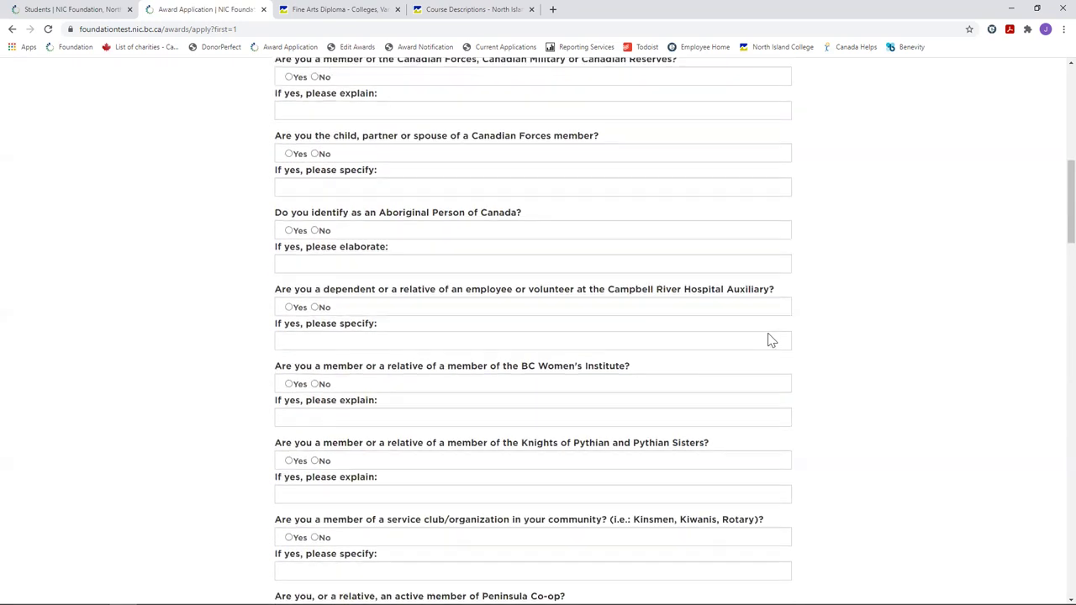
scroll(757, 332, "up", 5)
left_click(594, 263)
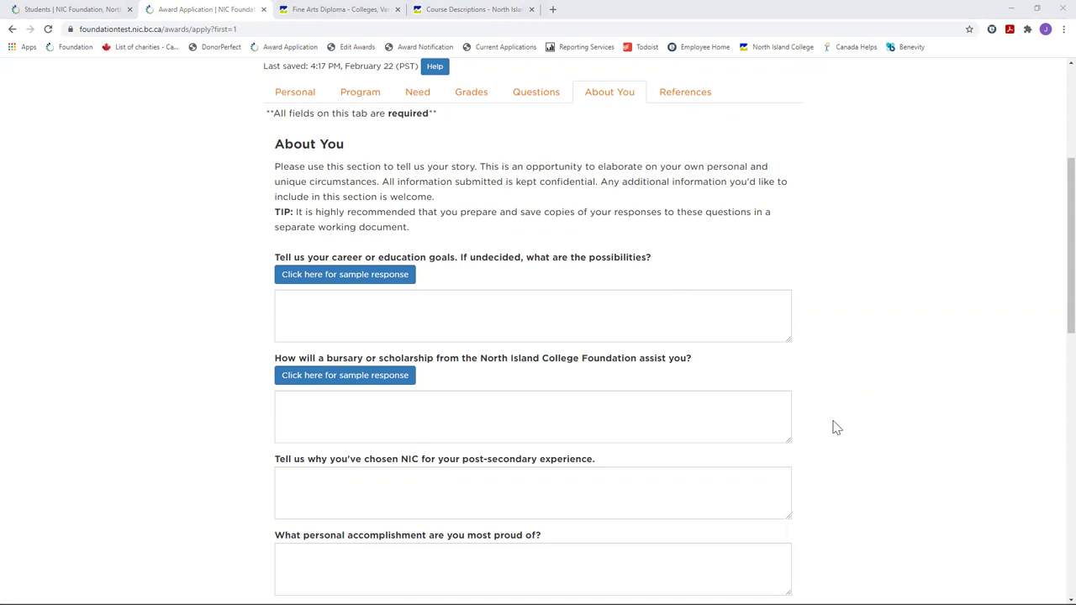
View and close the bursary question's sample response, then go to the References section
left_click(373, 377)
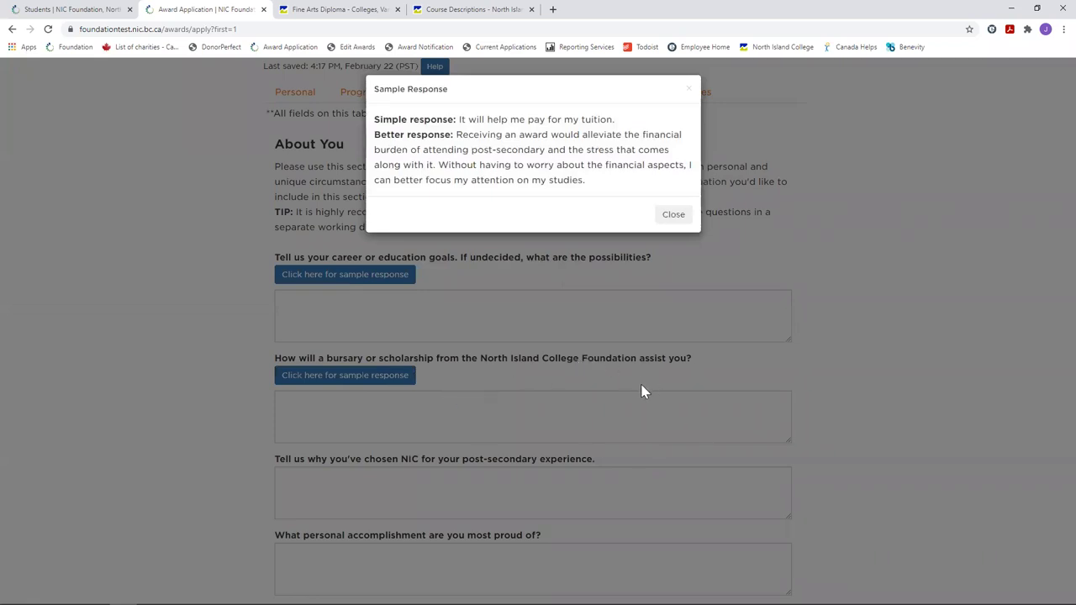
left_click(672, 217)
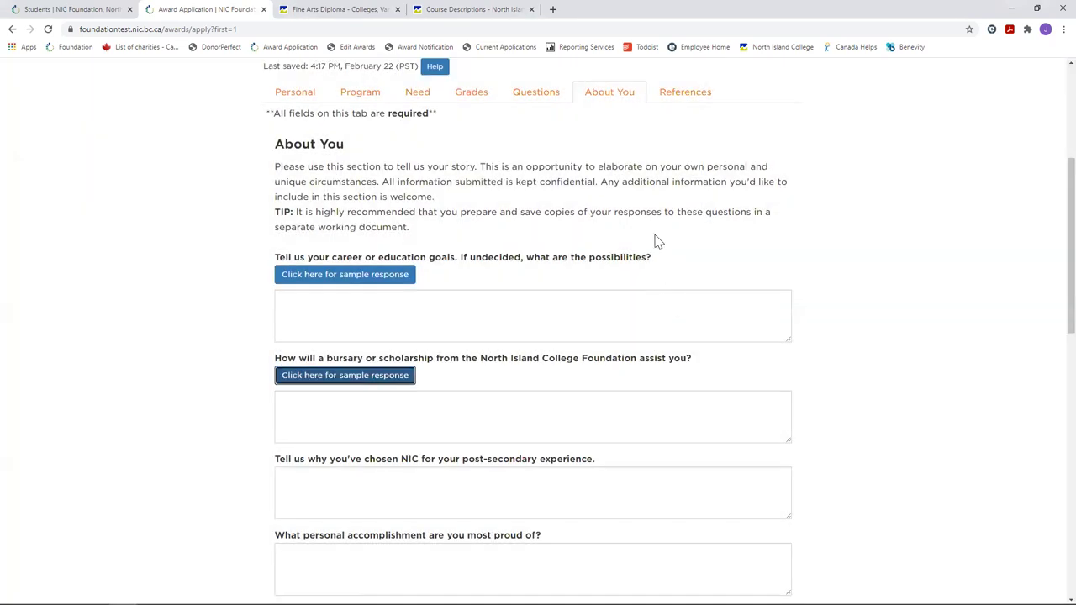
left_click(676, 98)
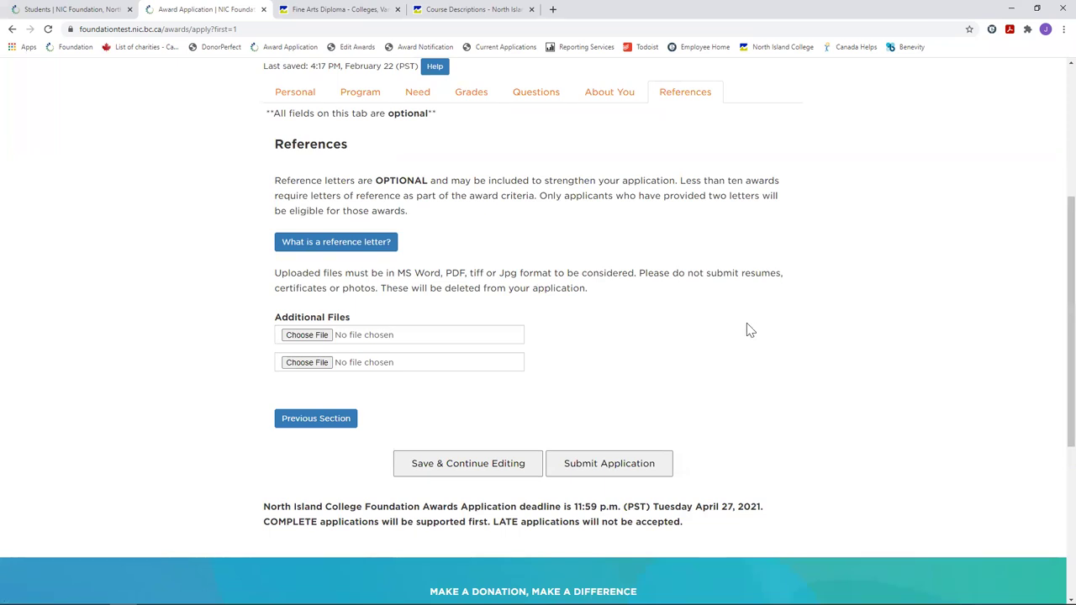
scroll(774, 356, "down", 2)
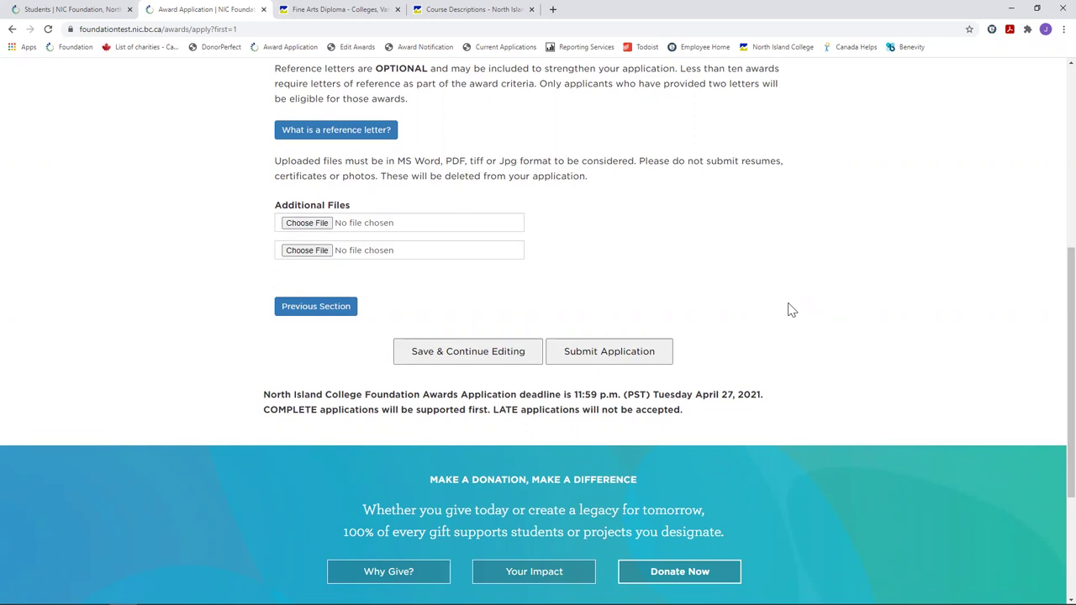
scroll(795, 319, "down", 1)
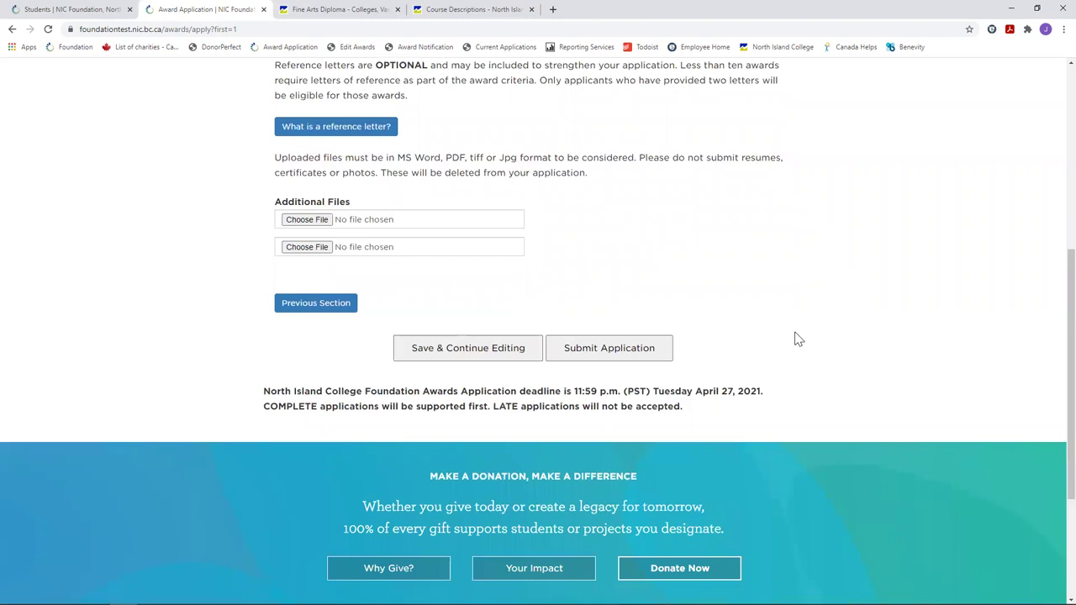